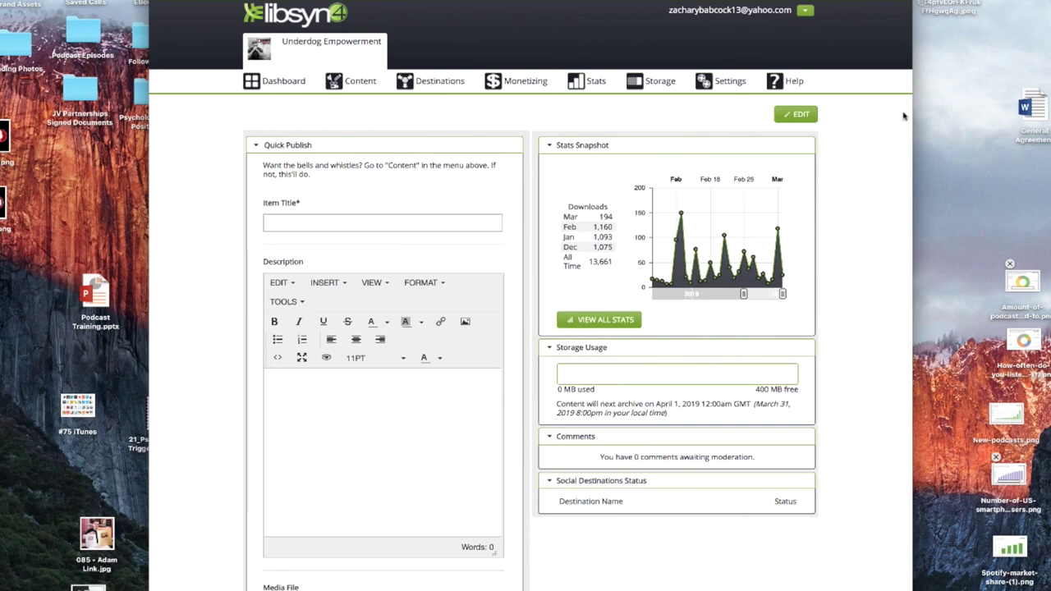
Open the registration form for a new show and review its show slug, billing, subscription plan and terms of service sections.
{"action": "left_click", "coordinate": [806, 11]}
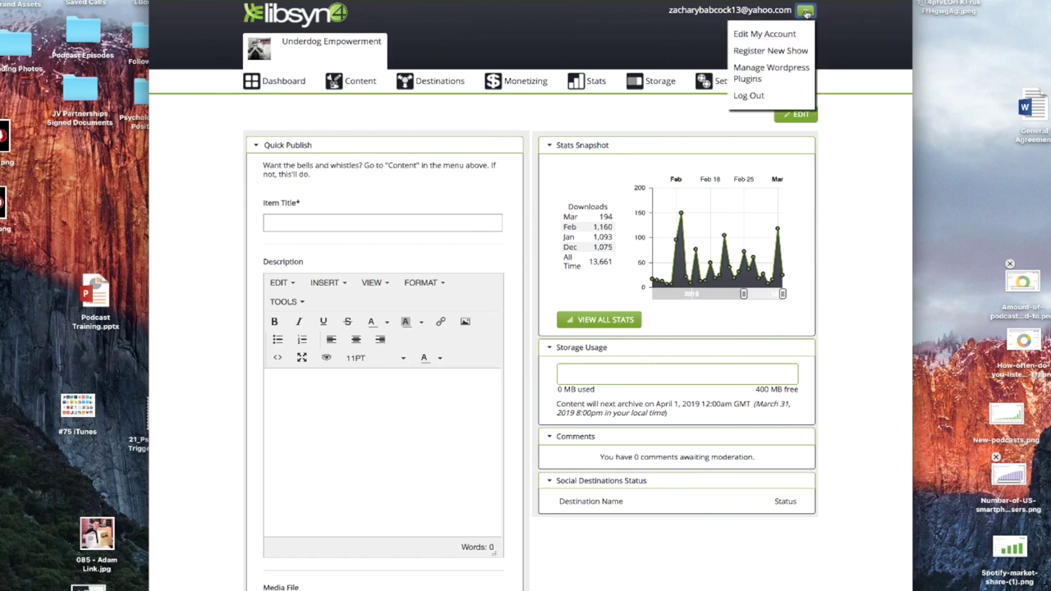
{"action": "left_click", "coordinate": [792, 53]}
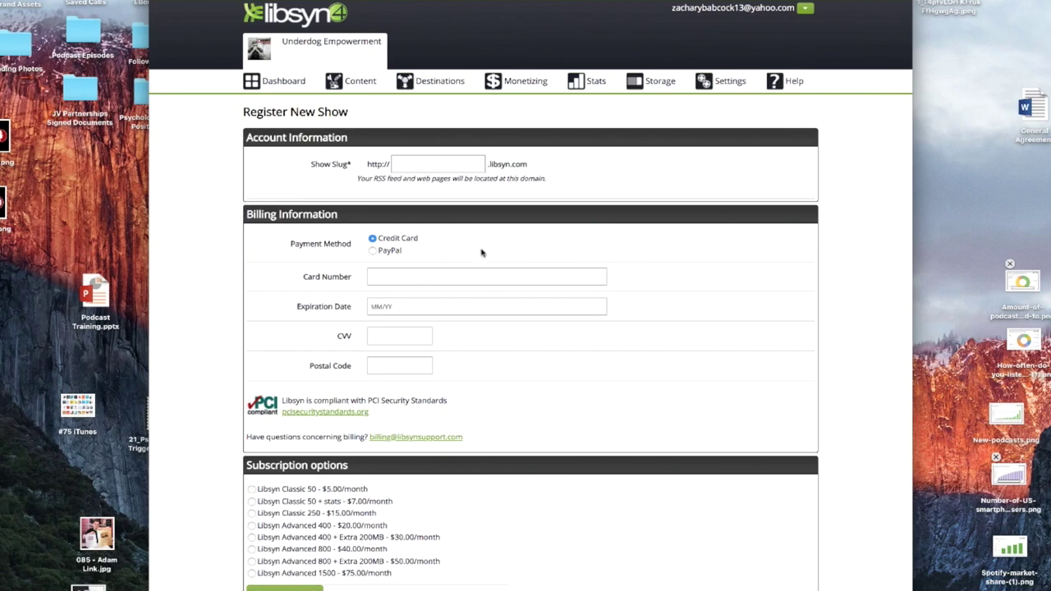
{"action": "scroll", "coordinate": [482, 252], "scroll_direction": "down", "scroll_amount": 5}
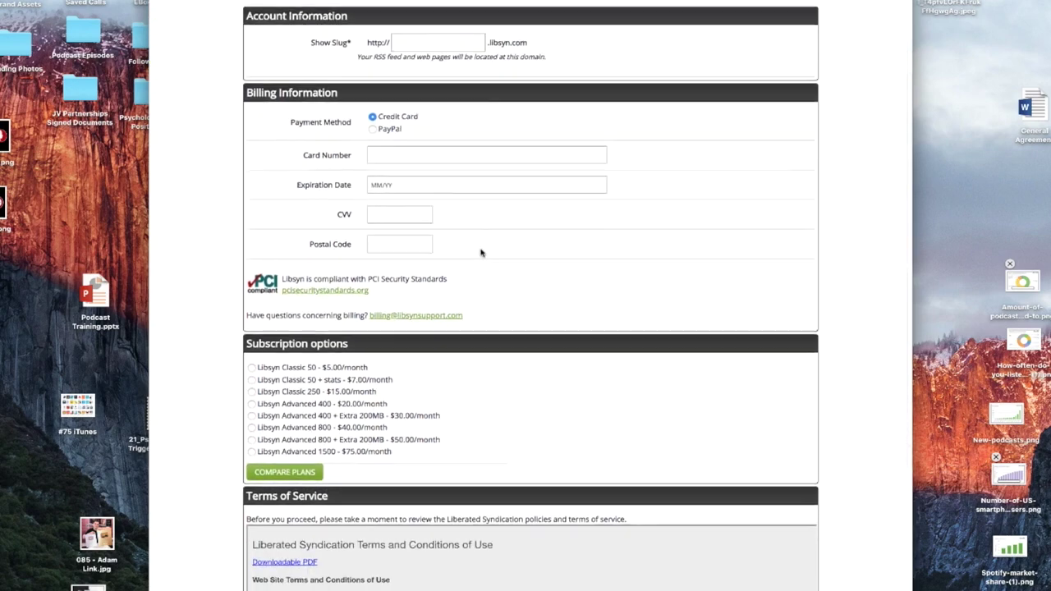
{"action": "scroll", "coordinate": [481, 252], "scroll_direction": "down", "scroll_amount": 1}
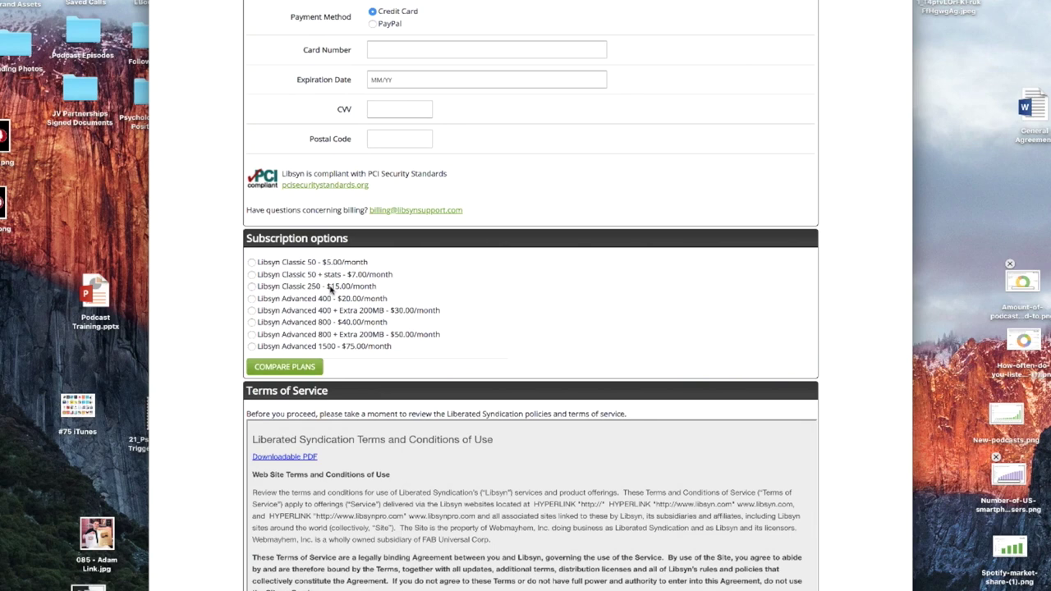
{"action": "scroll", "coordinate": [331, 289], "scroll_direction": "down", "scroll_amount": 5}
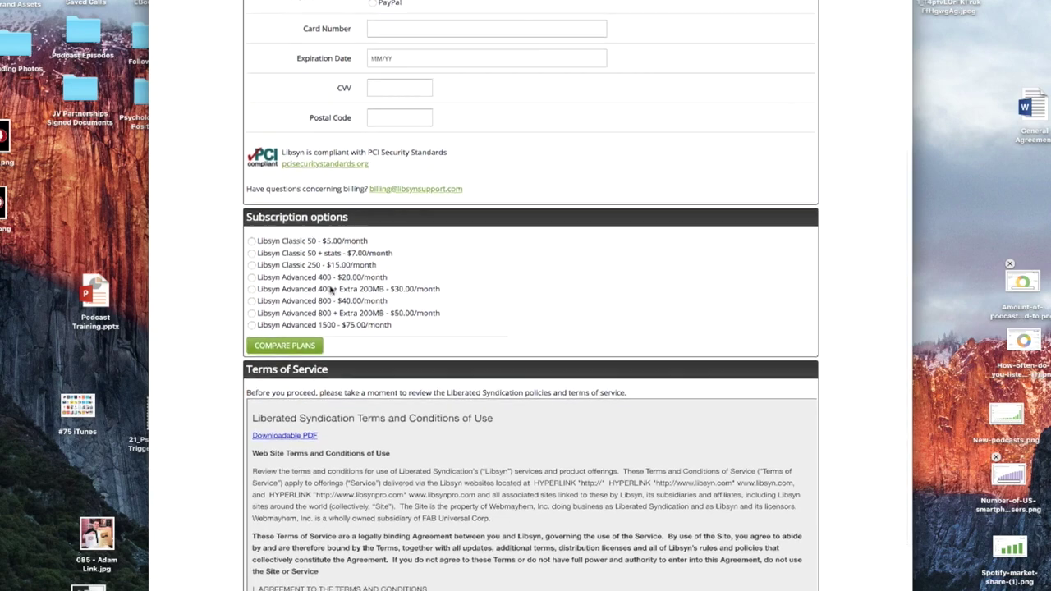
{"action": "scroll", "coordinate": [331, 289], "scroll_direction": "down", "scroll_amount": 2}
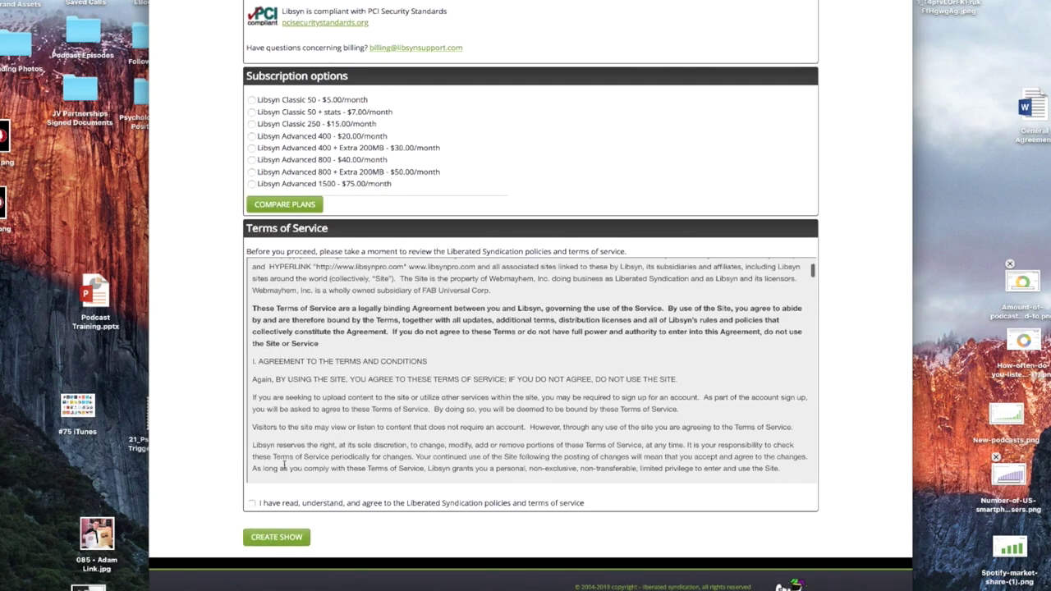
{"action": "scroll", "coordinate": [422, 443], "scroll_direction": "up", "scroll_amount": 5}
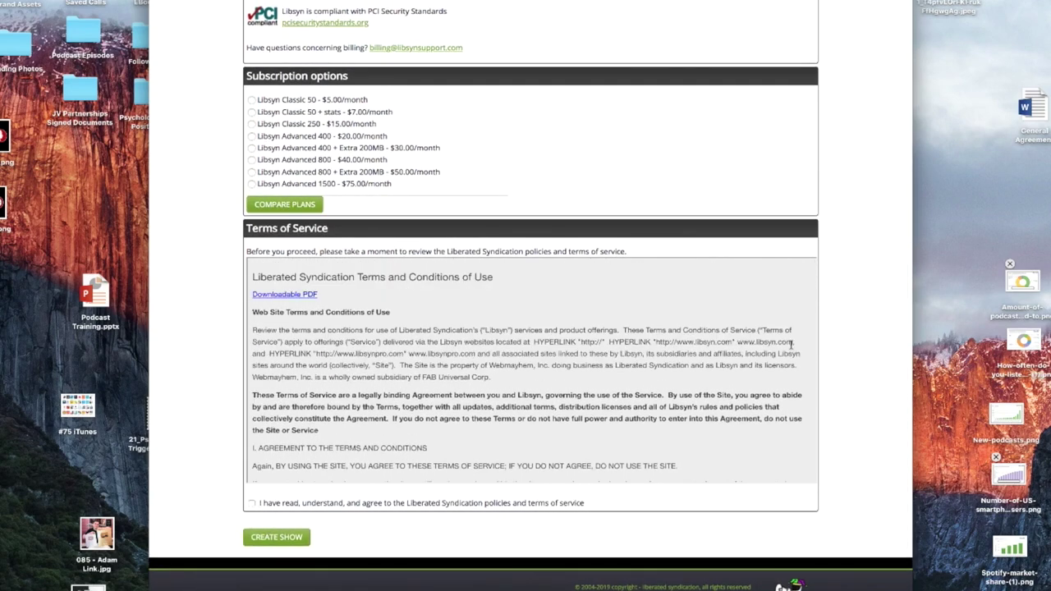
{"action": "scroll", "coordinate": [791, 345], "scroll_direction": "up", "scroll_amount": 10}
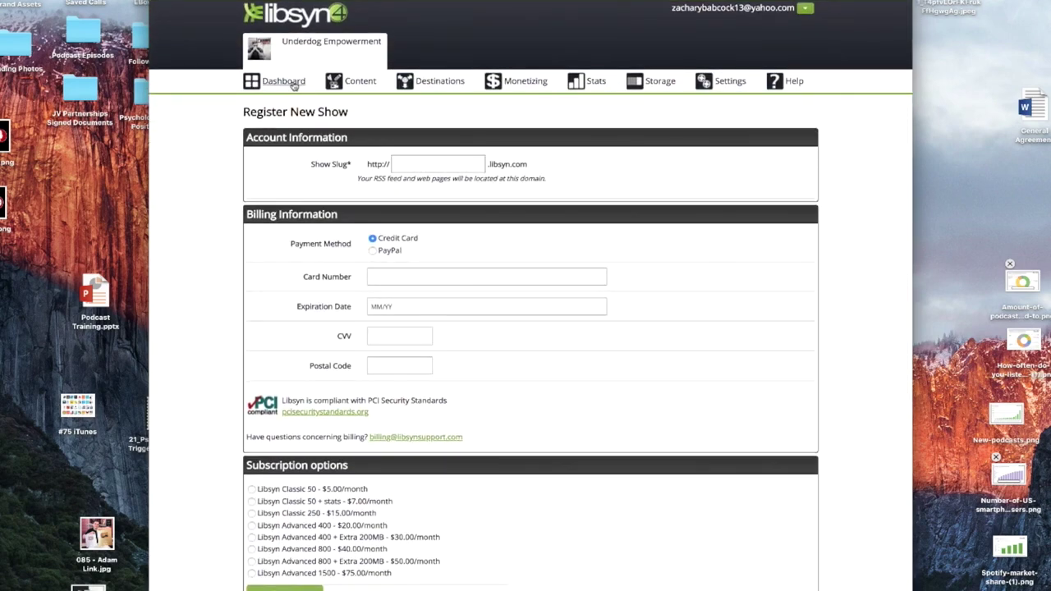
Open the show settings from the dashboard and review the required information, including the full show description.
{"action": "left_click", "coordinate": [294, 86]}
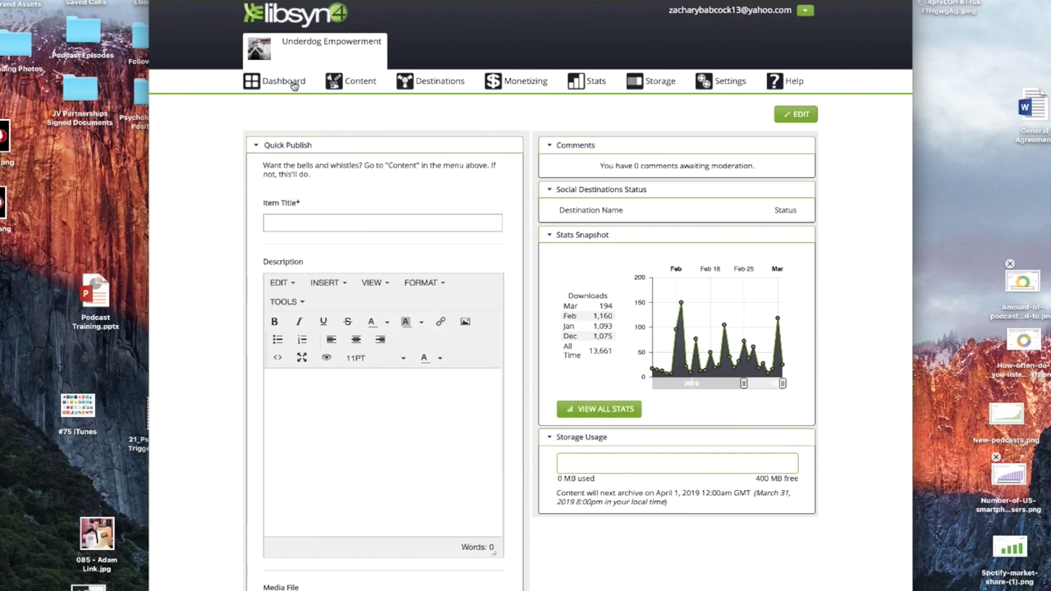
{"action": "mouse_move", "coordinate": [714, 89]}
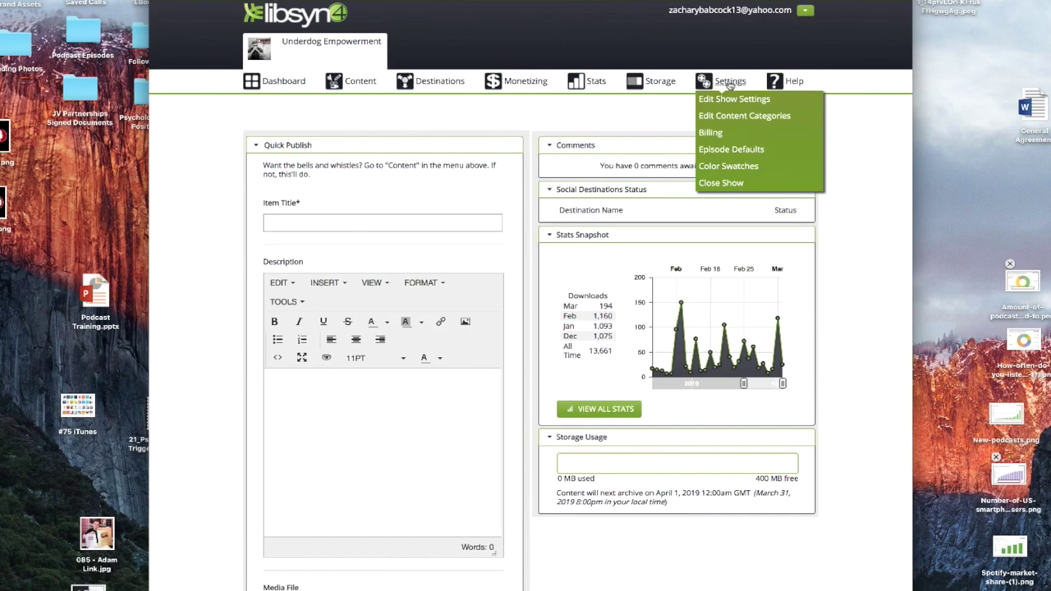
{"action": "left_click", "coordinate": [736, 99]}
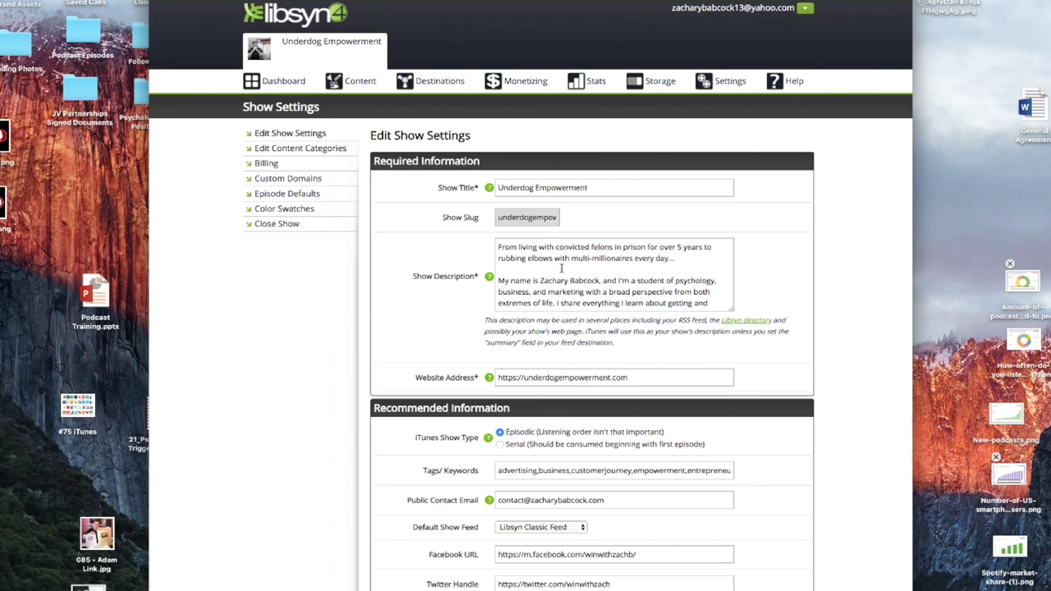
{"action": "scroll", "coordinate": [561, 268], "scroll_direction": "down", "scroll_amount": 2}
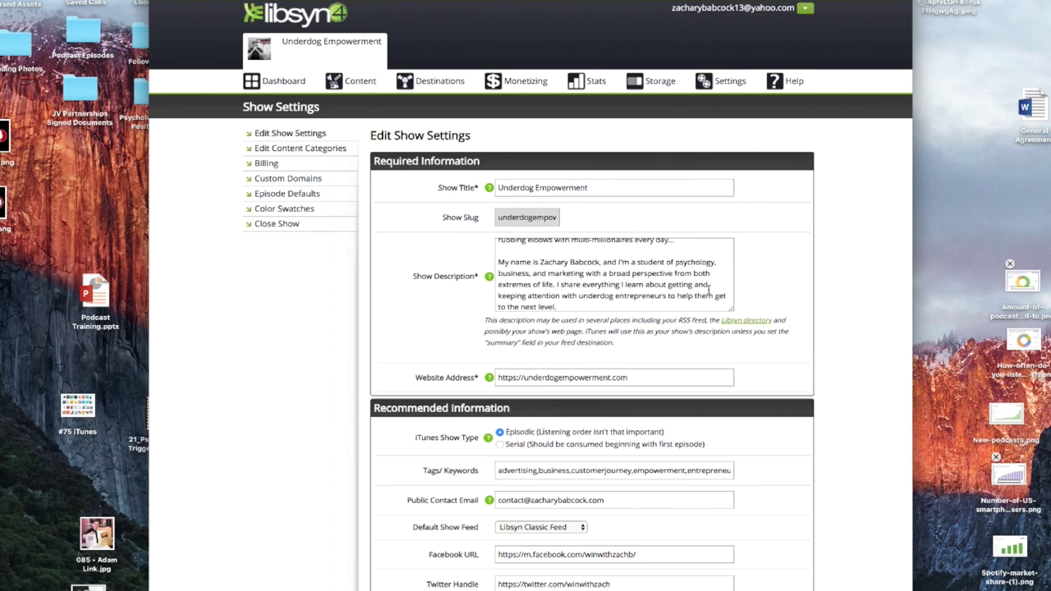
{"action": "scroll", "coordinate": [708, 289], "scroll_direction": "up", "scroll_amount": 1}
{"action": "scroll", "coordinate": [658, 290], "scroll_direction": "down", "scroll_amount": 3}
{"action": "scroll", "coordinate": [657, 290], "scroll_direction": "up", "scroll_amount": 5}
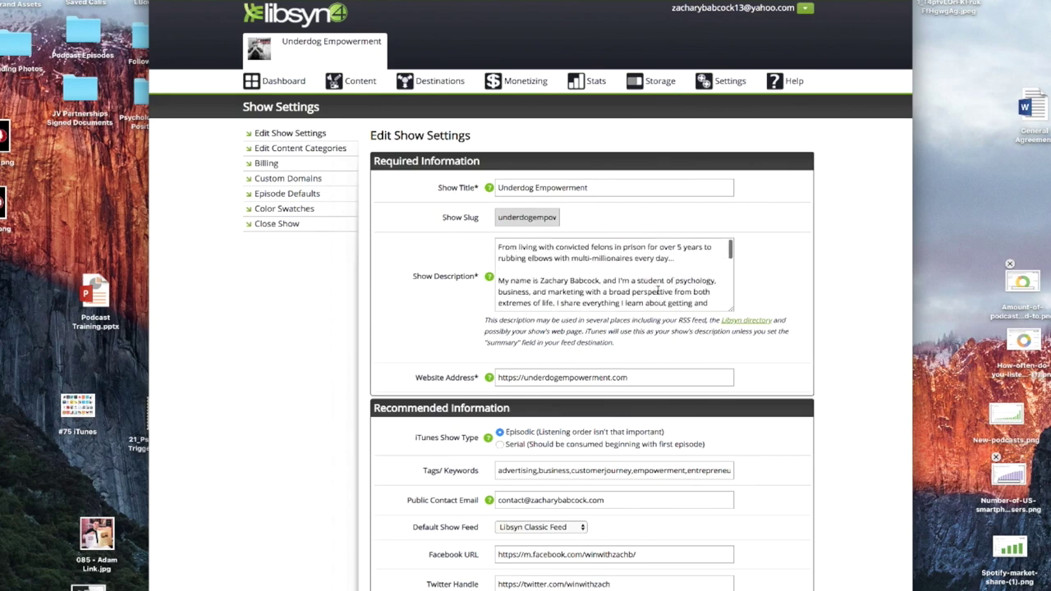
{"action": "scroll", "coordinate": [767, 271], "scroll_direction": "down", "scroll_amount": 3}
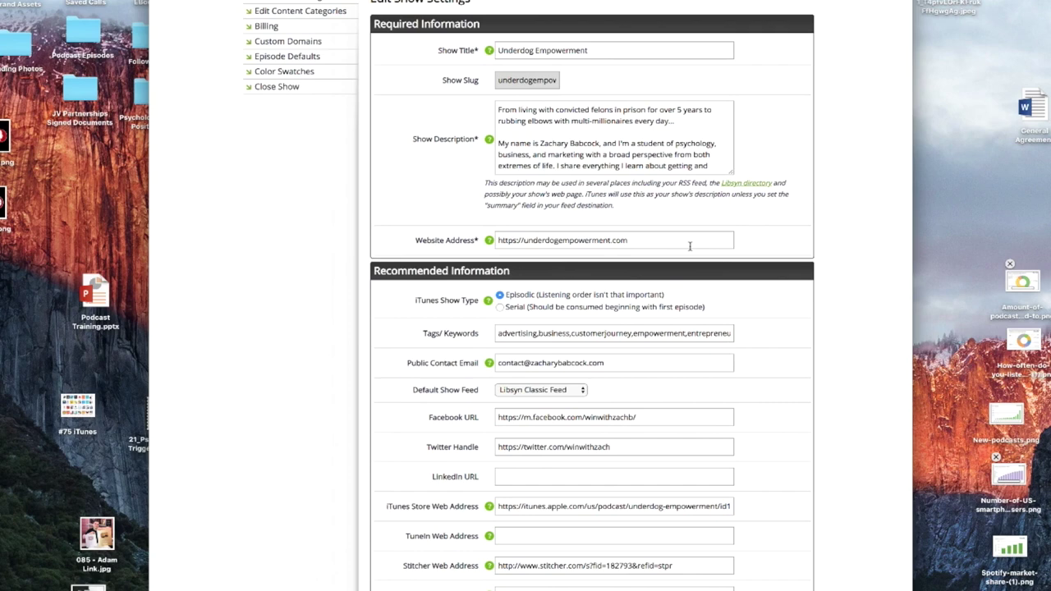
Review the recommended information fields, from the iTunes show type and keywords to the social and podcast directory addresses.
{"action": "scroll", "coordinate": [735, 346], "scroll_direction": "down", "scroll_amount": 5}
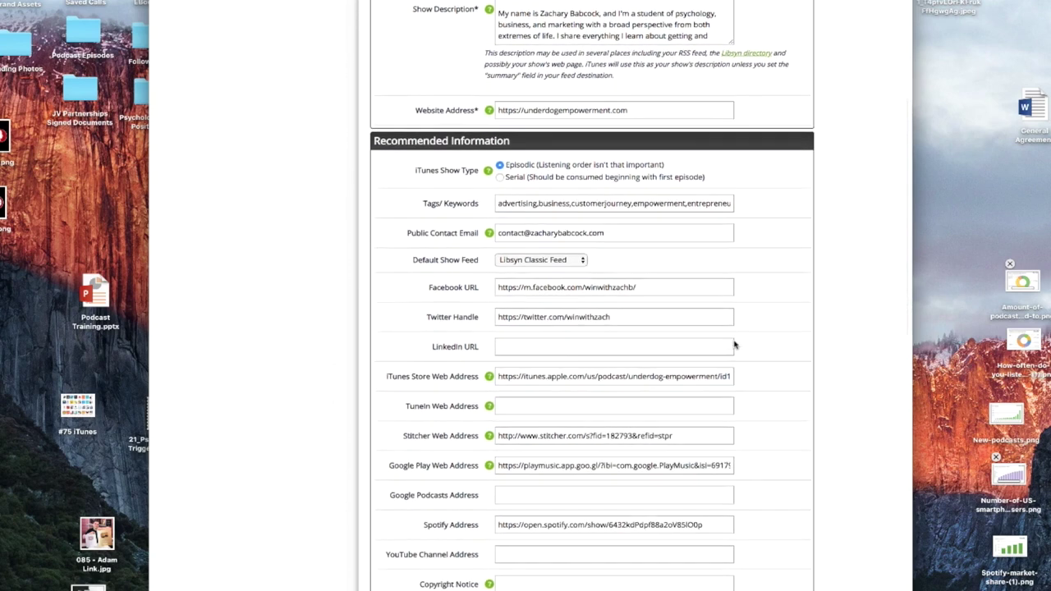
{"action": "scroll", "coordinate": [735, 345], "scroll_direction": "up", "scroll_amount": 1}
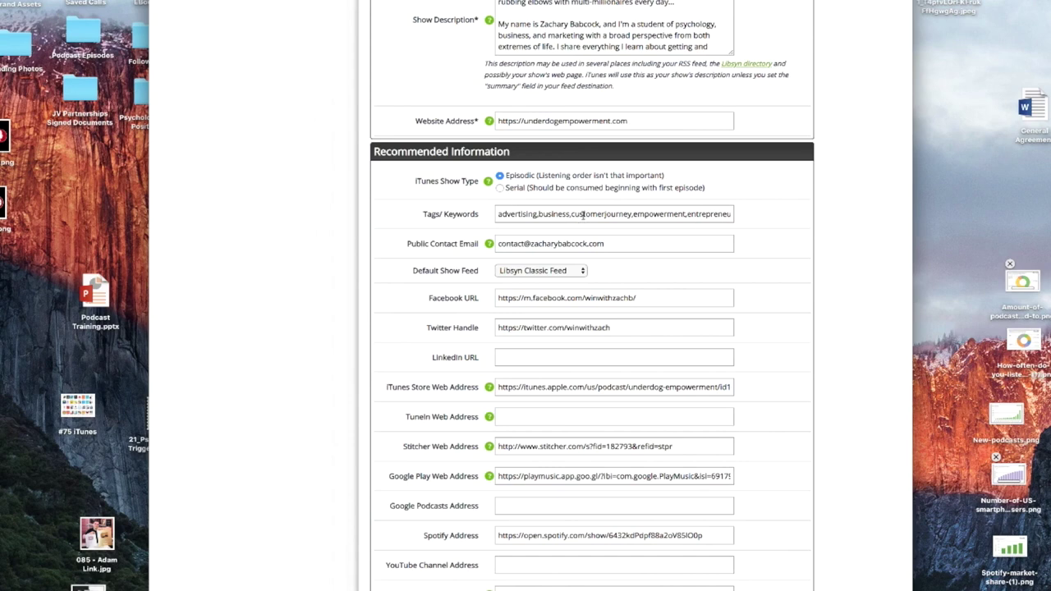
{"action": "scroll", "coordinate": [703, 214], "scroll_direction": "down", "scroll_amount": 1}
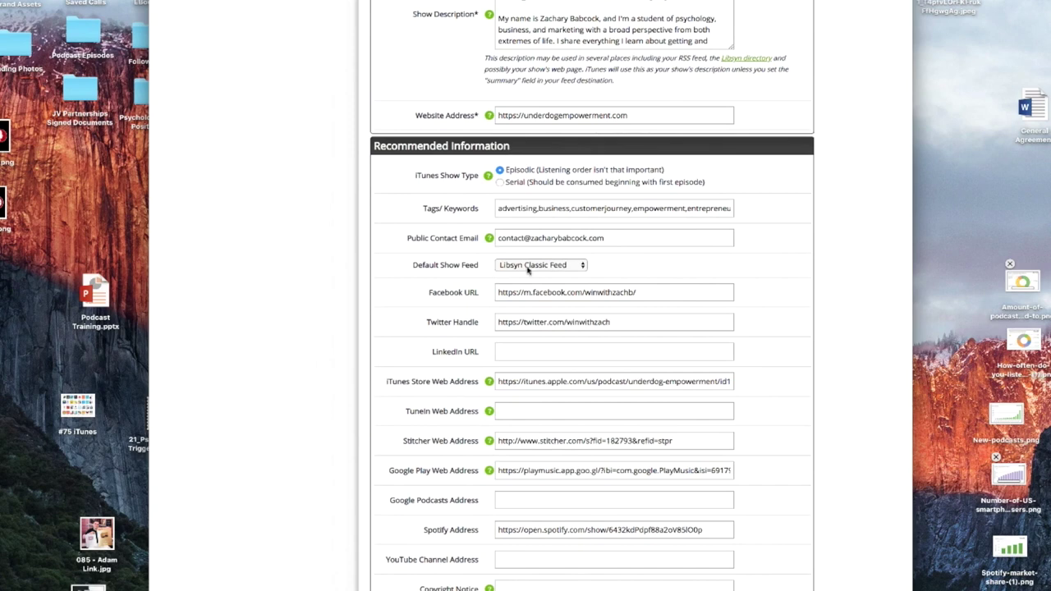
{"action": "scroll", "coordinate": [647, 274], "scroll_direction": "down", "scroll_amount": 1}
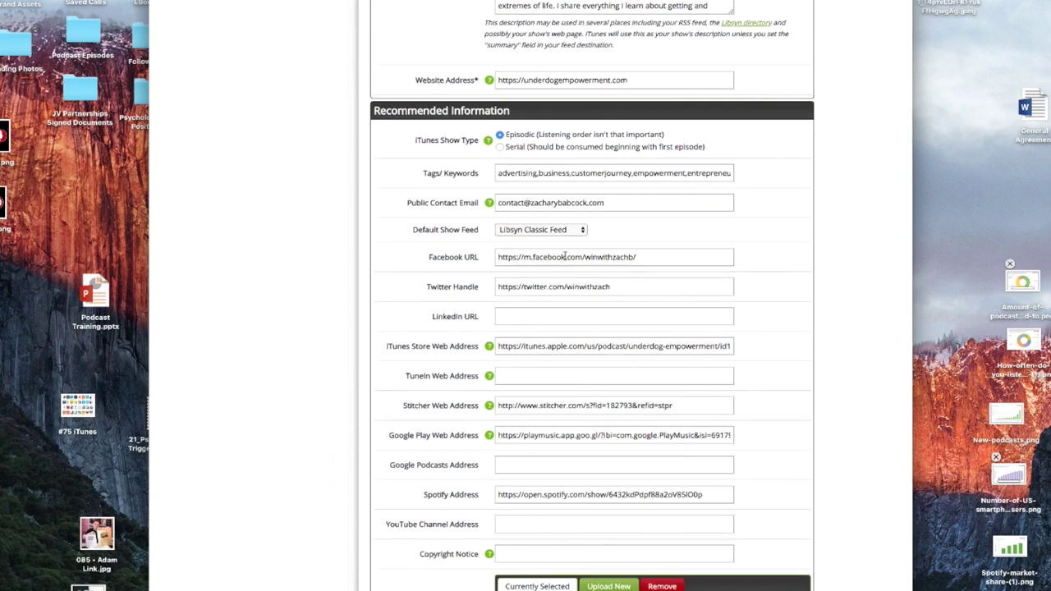
{"action": "scroll", "coordinate": [560, 291], "scroll_direction": "down", "scroll_amount": 2}
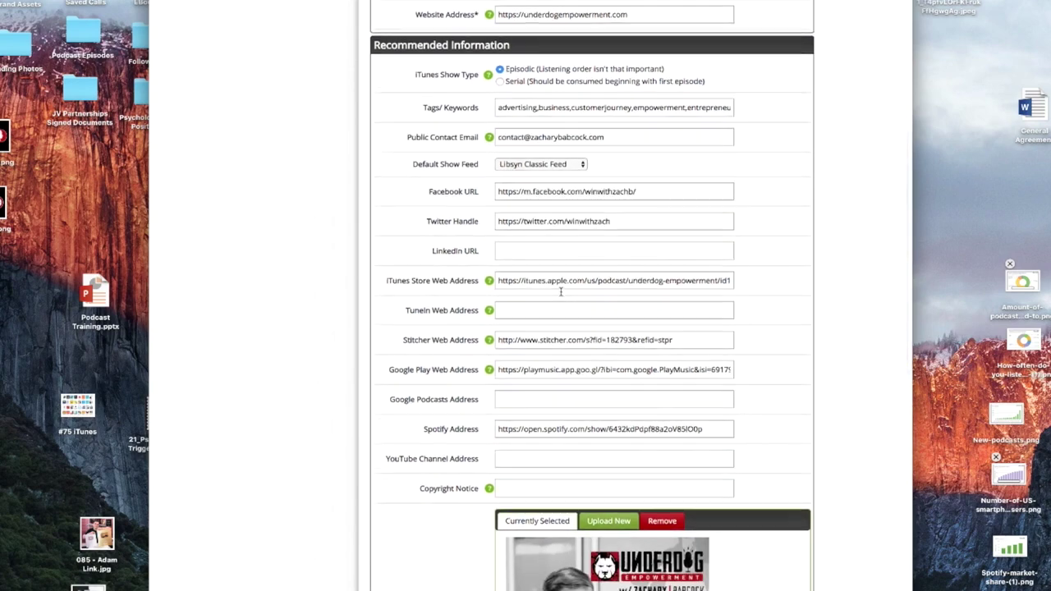
{"action": "scroll", "coordinate": [561, 292], "scroll_direction": "down", "scroll_amount": 1}
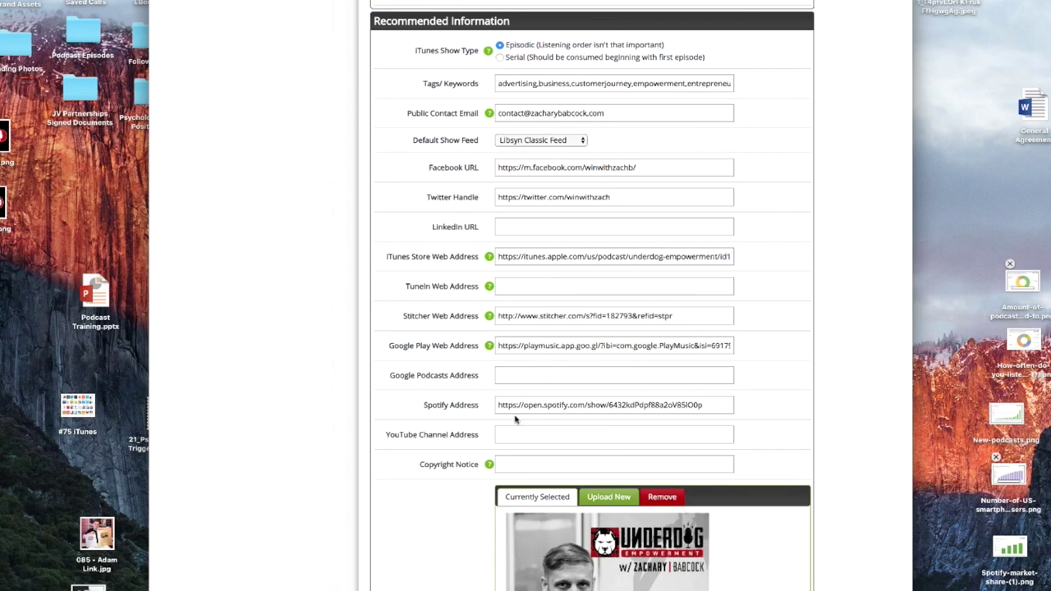
{"action": "scroll", "coordinate": [370, 386], "scroll_direction": "down", "scroll_amount": 2}
Check the artwork, widescreen image, theme color and custom domain sections, and save the show settings.
{"action": "scroll", "coordinate": [371, 388], "scroll_direction": "down", "scroll_amount": 7}
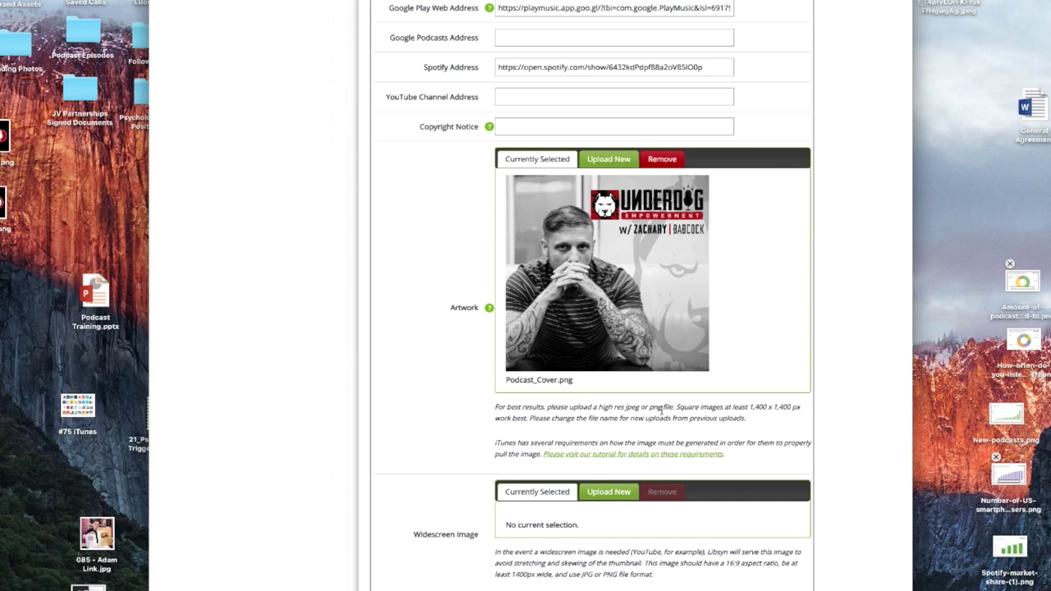
{"action": "scroll", "coordinate": [668, 413], "scroll_direction": "up", "scroll_amount": 1}
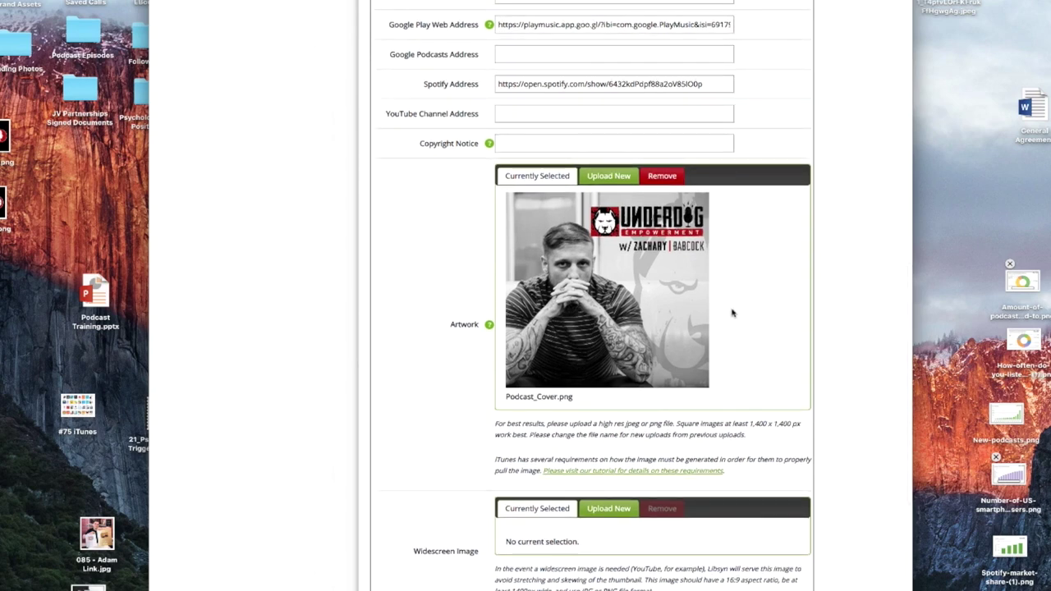
{"action": "scroll", "coordinate": [680, 326], "scroll_direction": "down", "scroll_amount": 1}
{"action": "scroll", "coordinate": [680, 326], "scroll_direction": "down", "scroll_amount": 10}
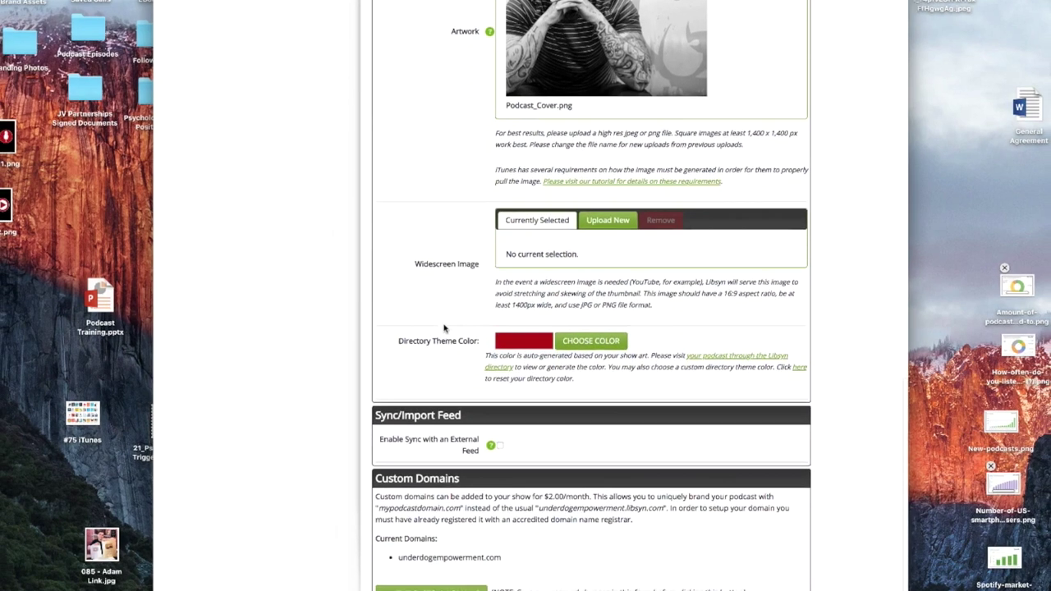
{"action": "scroll", "coordinate": [444, 328], "scroll_direction": "down", "scroll_amount": 3}
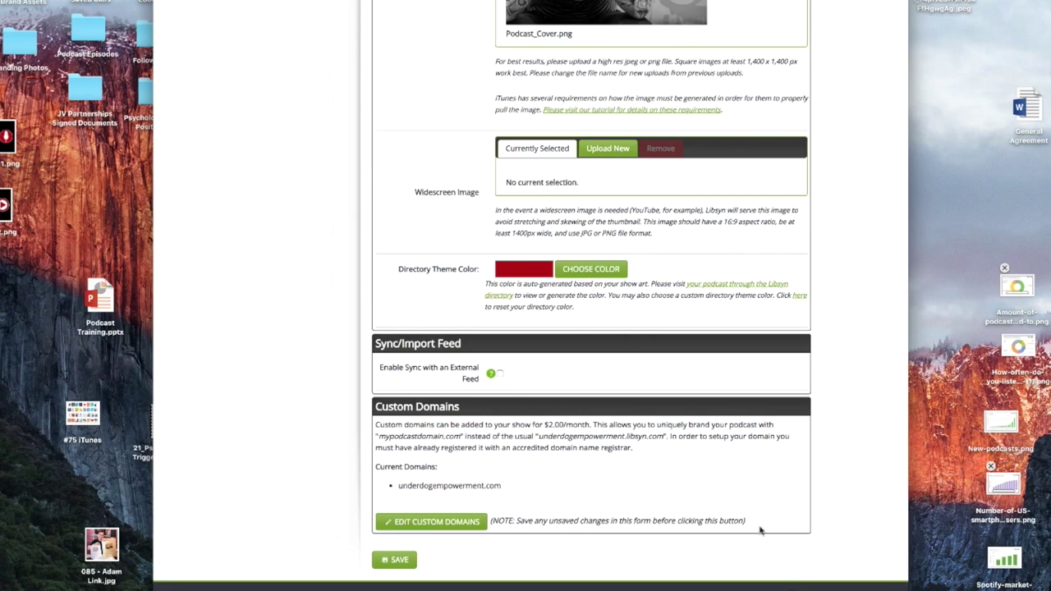
{"action": "left_click", "coordinate": [396, 559]}
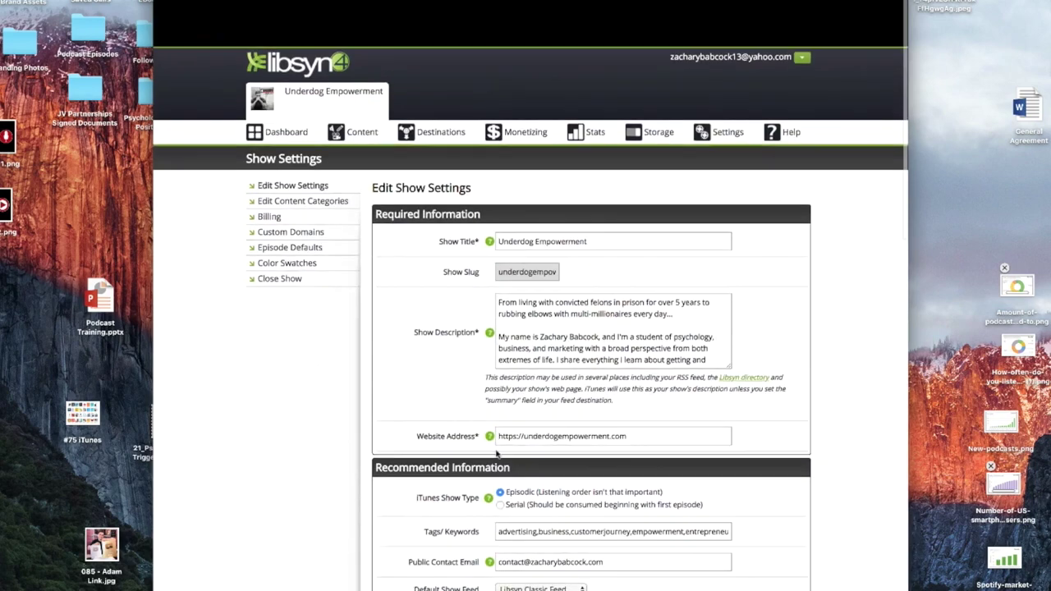
Open the Libsyn Classic Feed for editing from the show's existing destinations.
{"action": "scroll", "coordinate": [496, 453], "scroll_direction": "down", "scroll_amount": 1}
{"action": "mouse_move", "coordinate": [428, 86]}
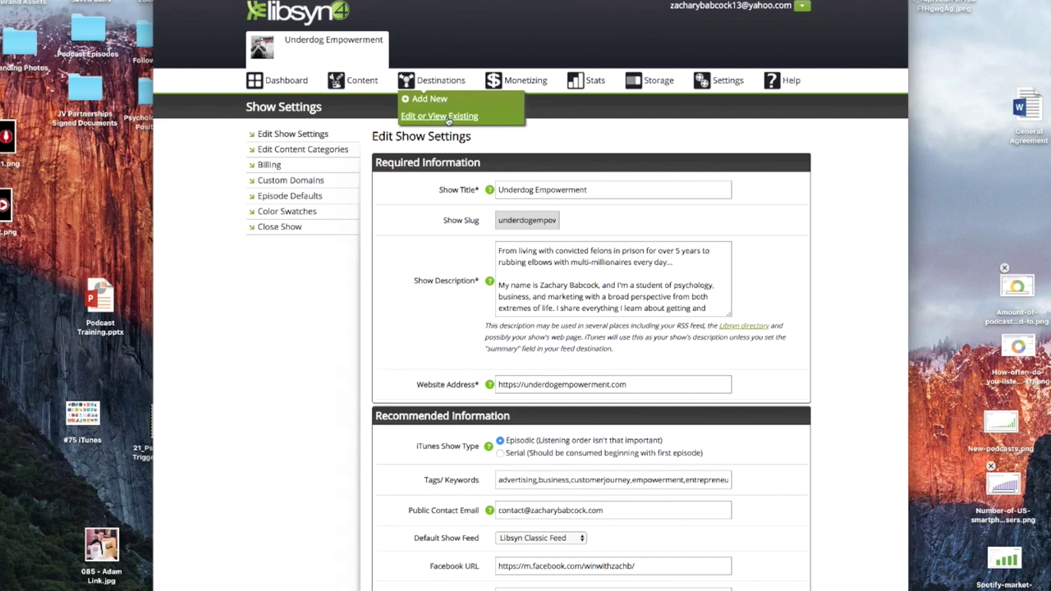
{"action": "left_click", "coordinate": [448, 118]}
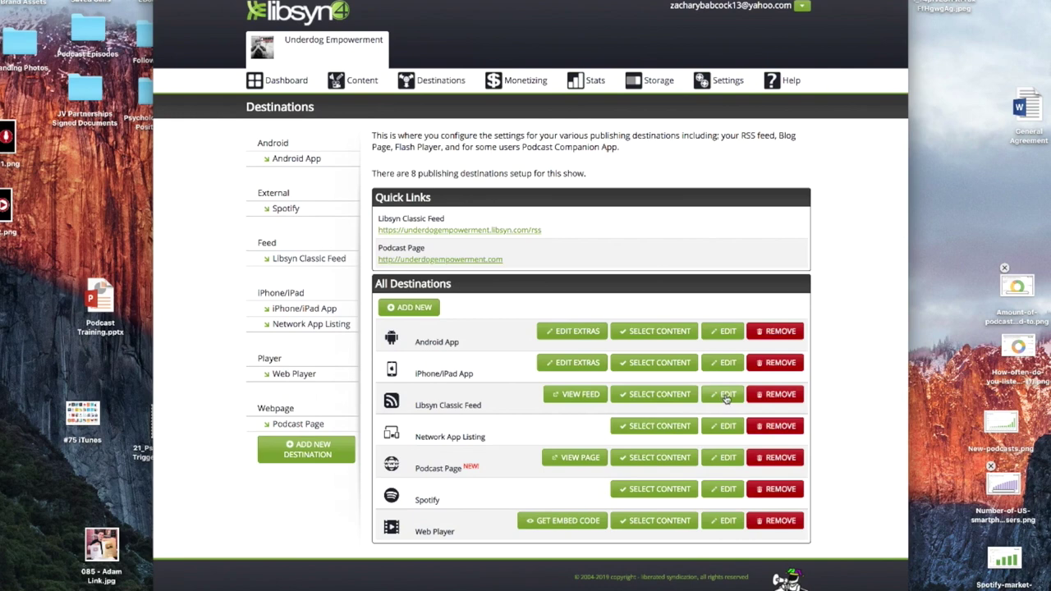
{"action": "left_click", "coordinate": [726, 395]}
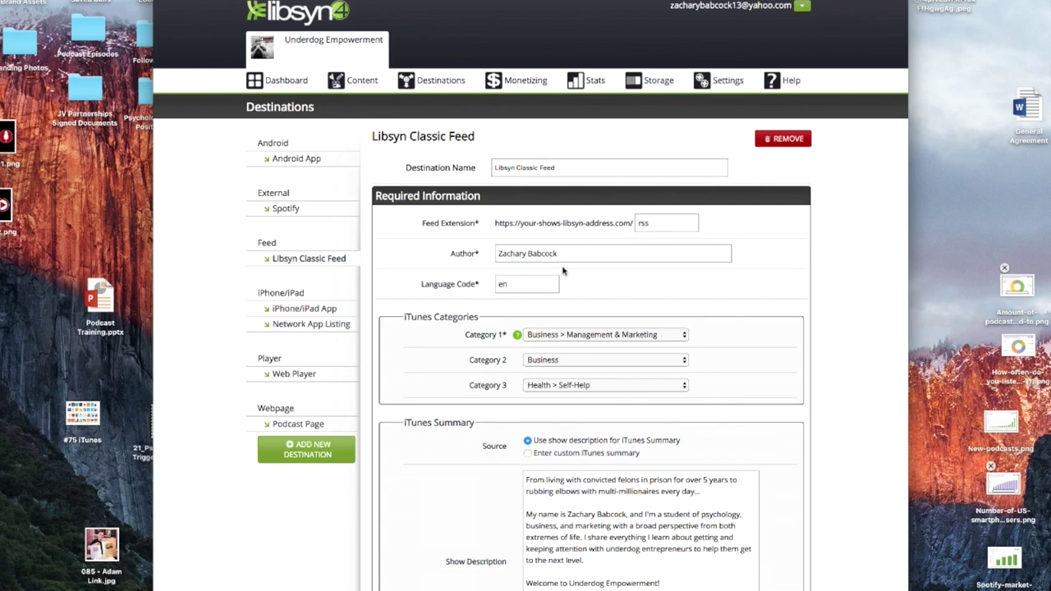
Examine the feed's required information, iTunes categories and iTunes summary, reading through the whole show description.
{"action": "scroll", "coordinate": [563, 271], "scroll_direction": "down", "scroll_amount": 1}
{"action": "scroll", "coordinate": [563, 271], "scroll_direction": "down", "scroll_amount": 3}
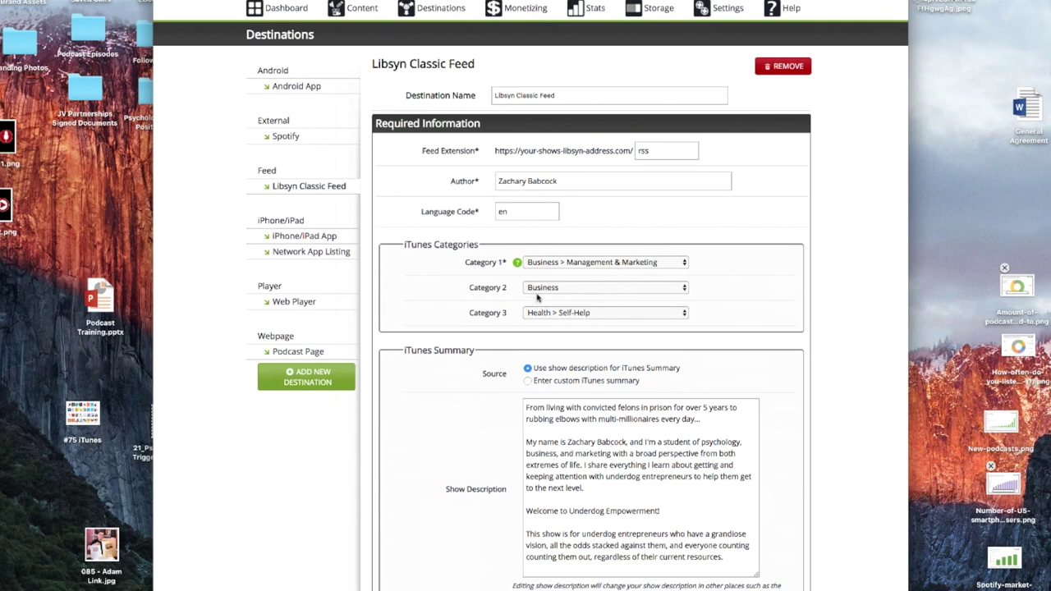
{"action": "scroll", "coordinate": [508, 304], "scroll_direction": "down", "scroll_amount": 3}
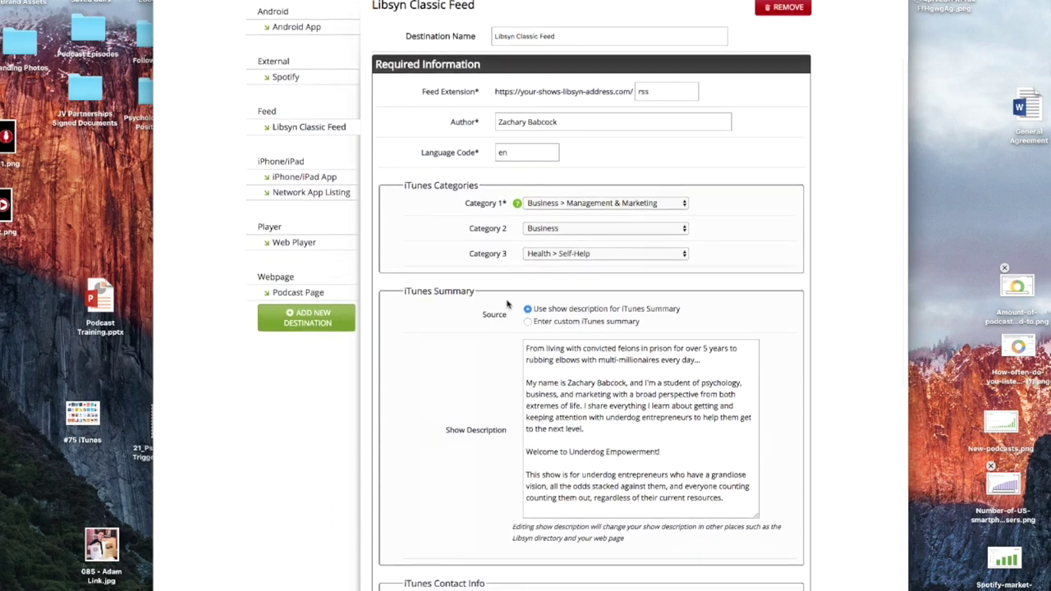
{"action": "scroll", "coordinate": [509, 303], "scroll_direction": "down", "scroll_amount": 3}
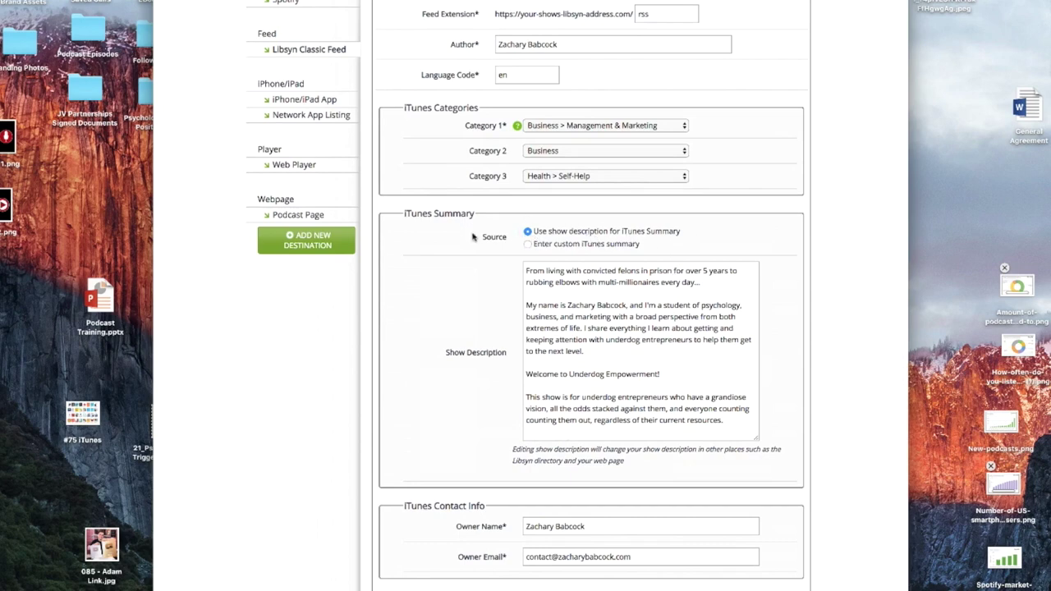
{"action": "scroll", "coordinate": [558, 345], "scroll_direction": "up", "scroll_amount": 2}
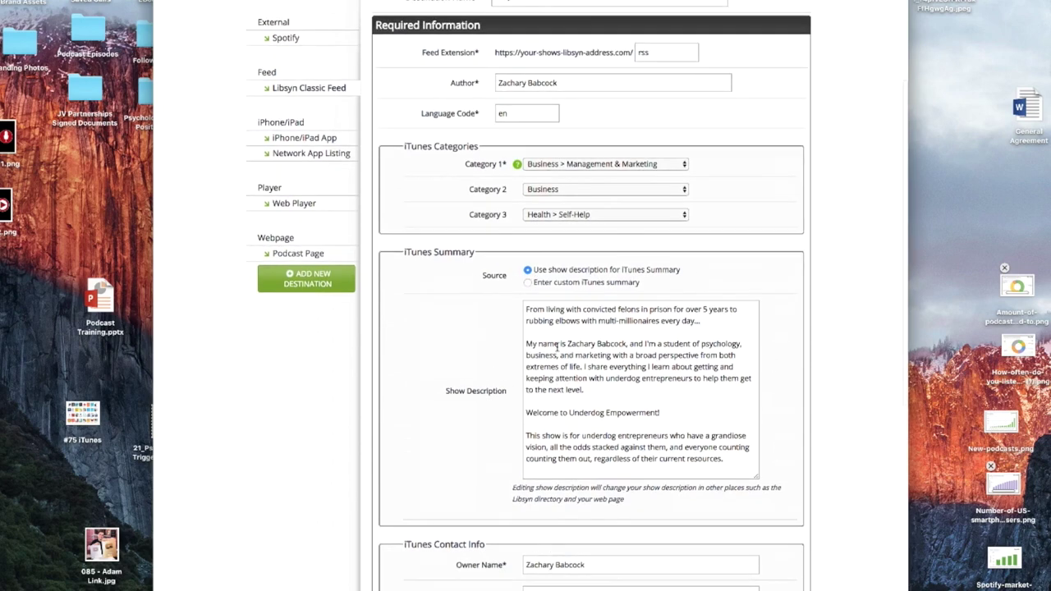
{"action": "scroll", "coordinate": [557, 345], "scroll_direction": "down", "scroll_amount": 3}
{"action": "scroll", "coordinate": [557, 346], "scroll_direction": "up", "scroll_amount": 2}
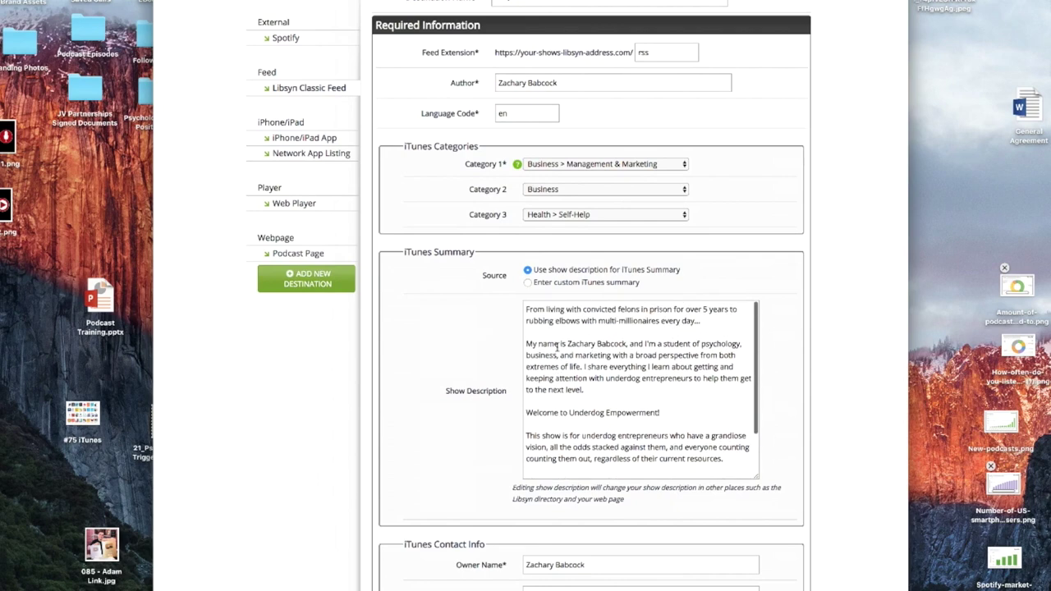
{"action": "scroll", "coordinate": [557, 345], "scroll_direction": "down", "scroll_amount": 3}
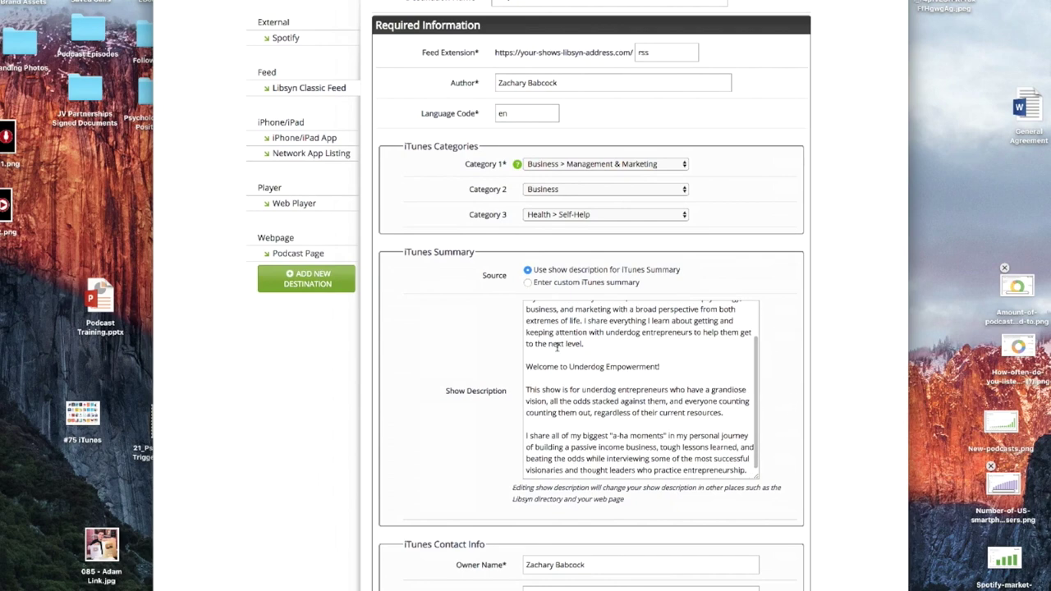
{"action": "scroll", "coordinate": [558, 346], "scroll_direction": "up", "scroll_amount": 3}
{"action": "scroll", "coordinate": [558, 346], "scroll_direction": "down", "scroll_amount": 3}
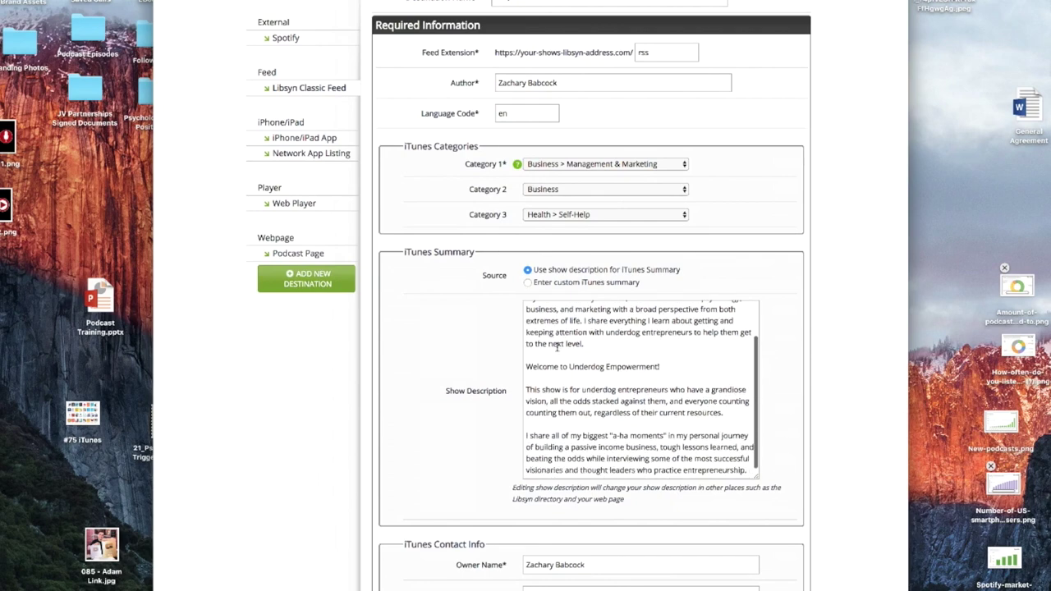
Review the feed's iTunes contact info, subtitle, show type, content rating, keywords and episode image setting.
{"action": "scroll", "coordinate": [441, 357], "scroll_direction": "down", "scroll_amount": 5}
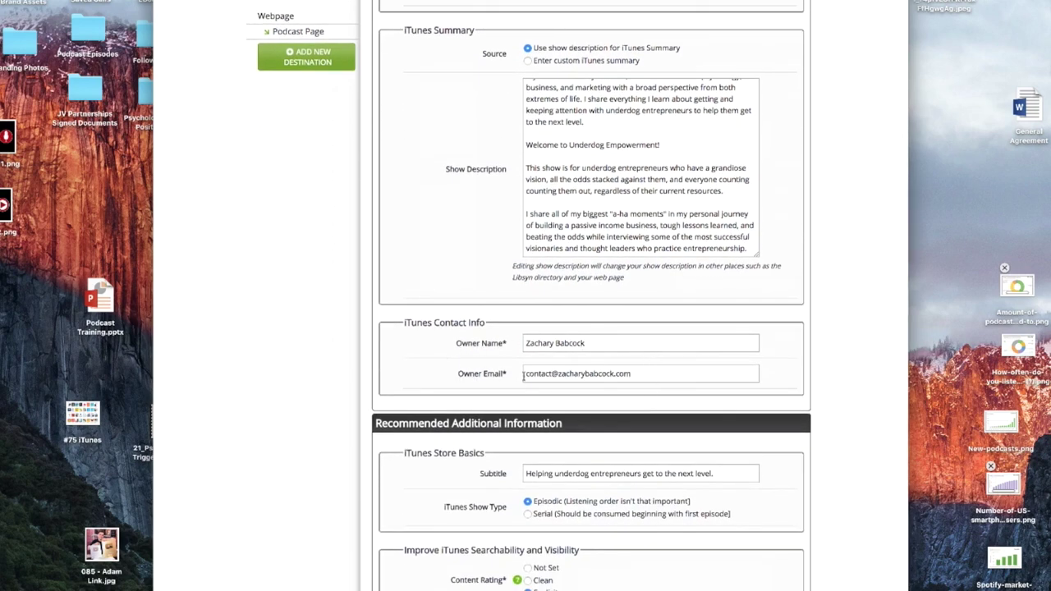
{"action": "scroll", "coordinate": [491, 359], "scroll_direction": "down", "scroll_amount": 6}
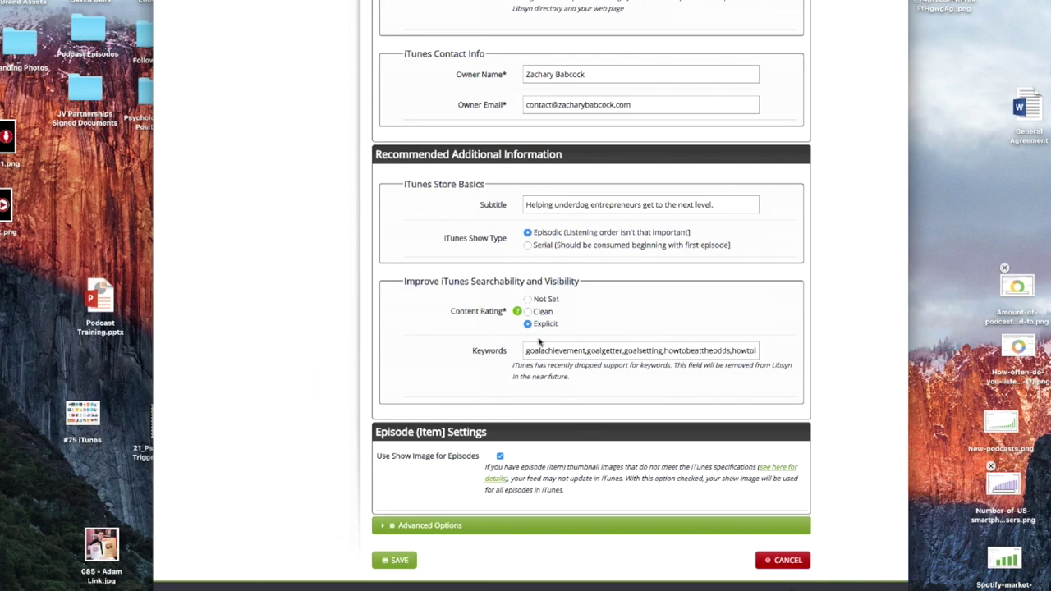
{"action": "mouse_move", "coordinate": [518, 314]}
{"action": "scroll", "coordinate": [618, 476], "scroll_direction": "up", "scroll_amount": 15}
Go back to the dashboard, open the show's existing destinations and locate the Libsyn Classic Feed address in the quick links.
{"action": "left_click", "coordinate": [287, 82]}
{"action": "mouse_move", "coordinate": [716, 85]}
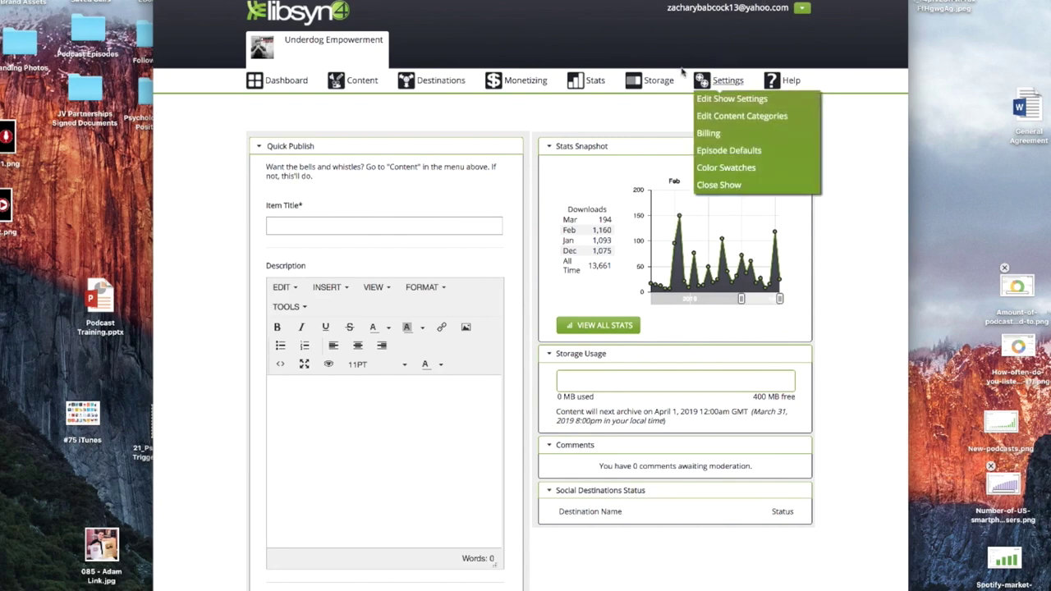
{"action": "mouse_move", "coordinate": [437, 85]}
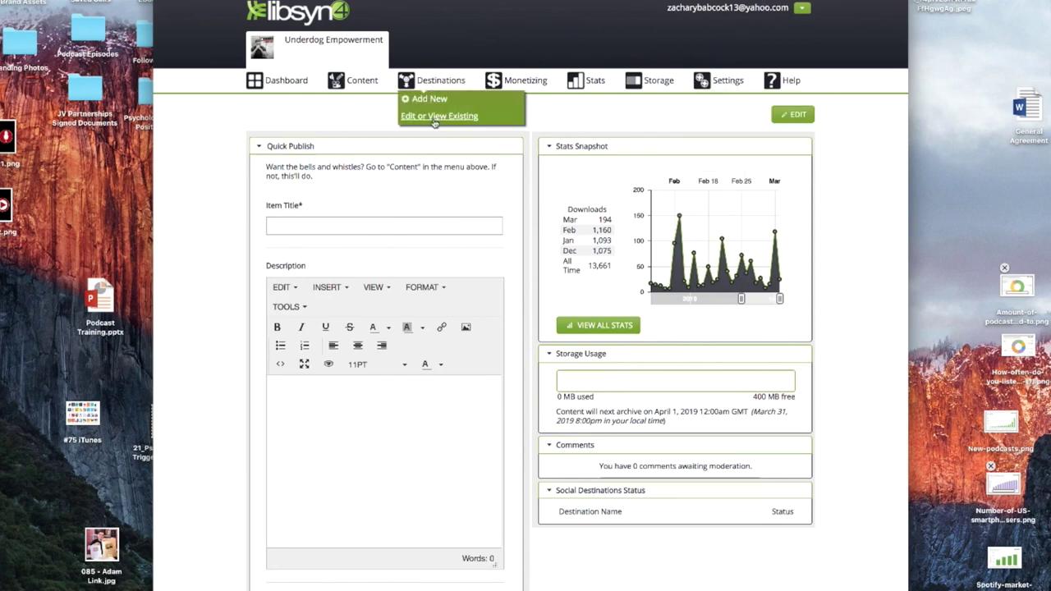
{"action": "left_click", "coordinate": [435, 117]}
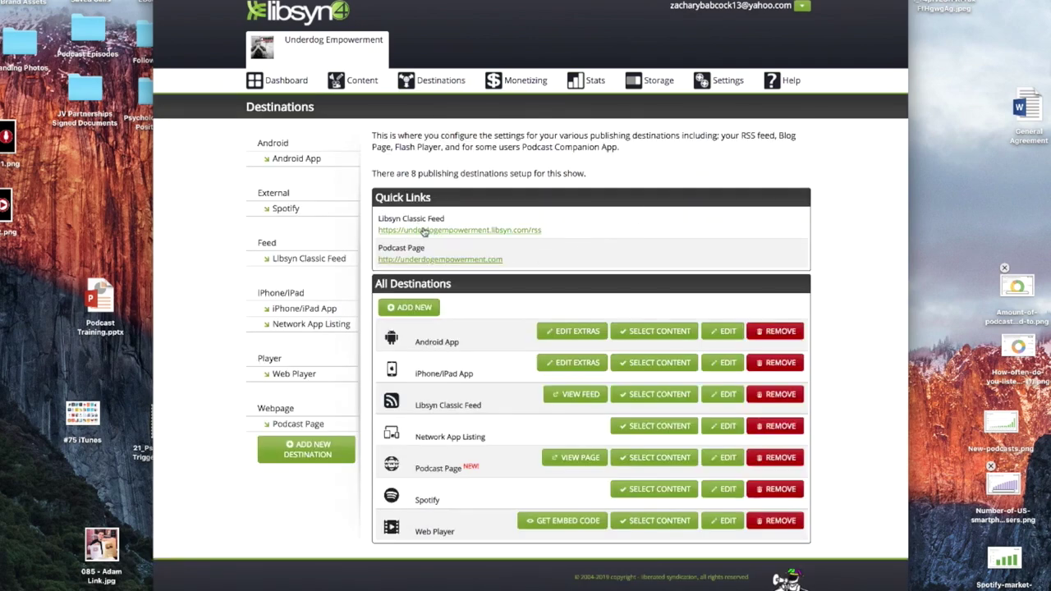
{"action": "right_click", "coordinate": [466, 231]}
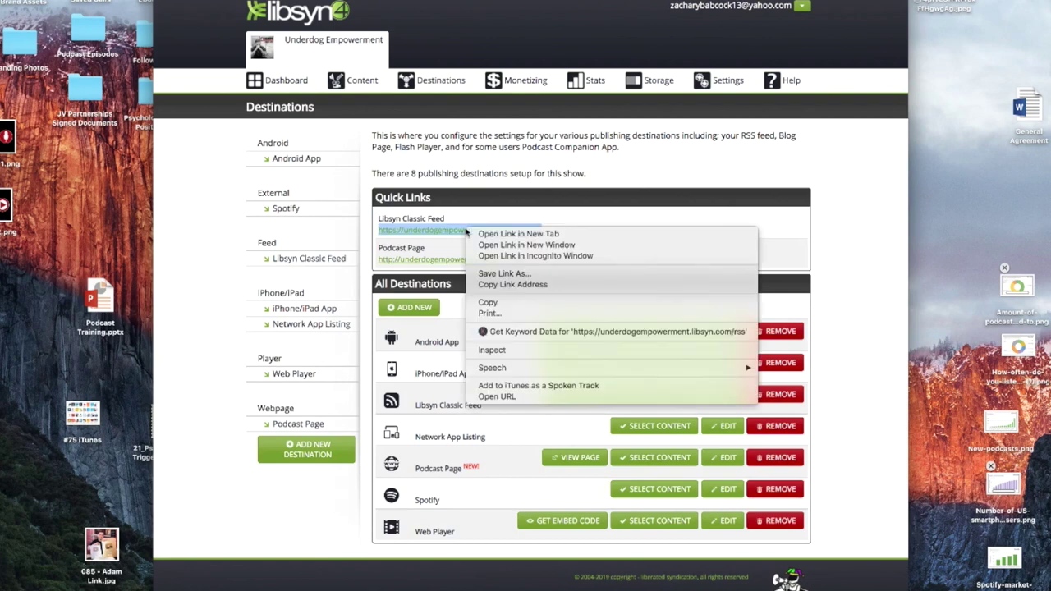
{"action": "left_click", "coordinate": [854, 187]}
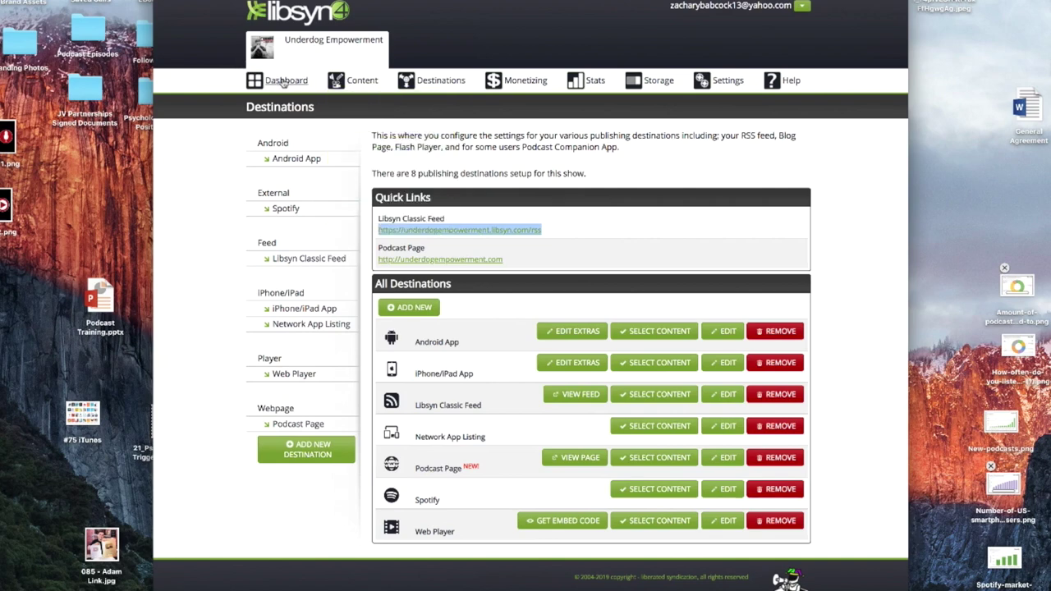
Return to the dashboard and look through the list of content scheduled for future release.
{"action": "left_click", "coordinate": [282, 82]}
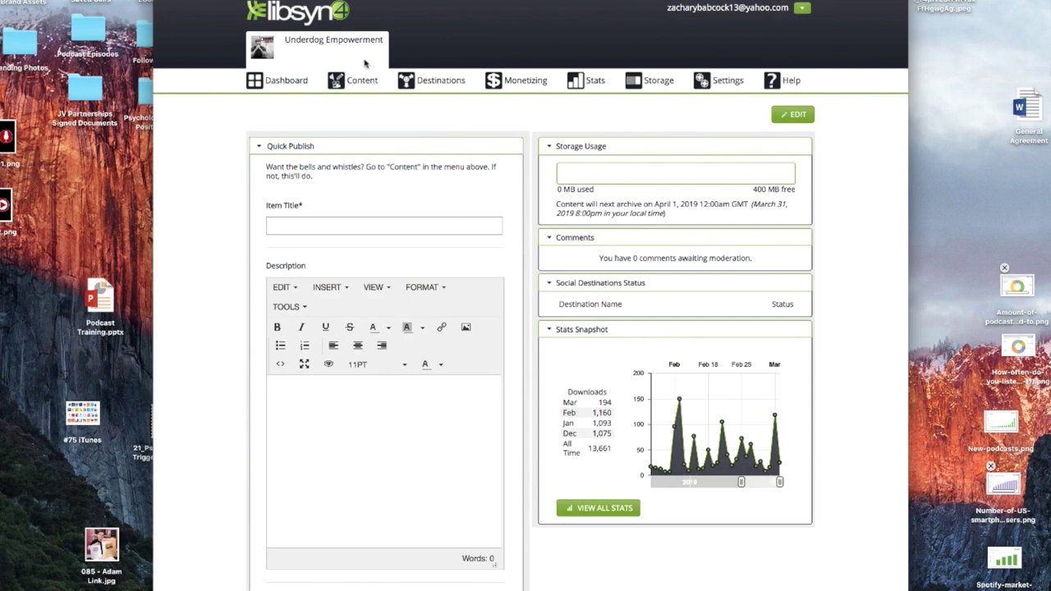
{"action": "mouse_move", "coordinate": [362, 84]}
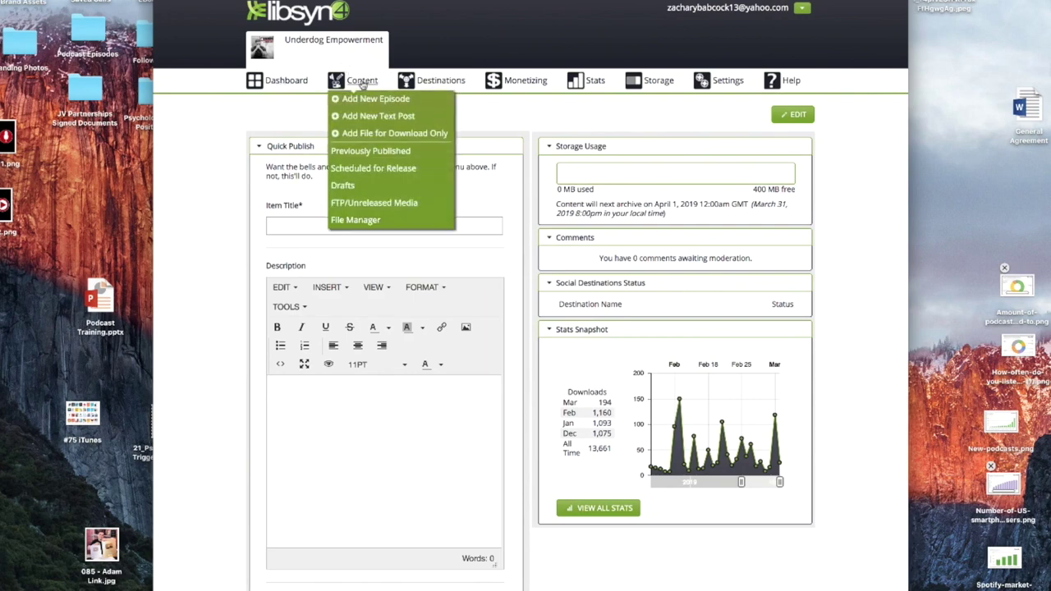
{"action": "left_click", "coordinate": [363, 171]}
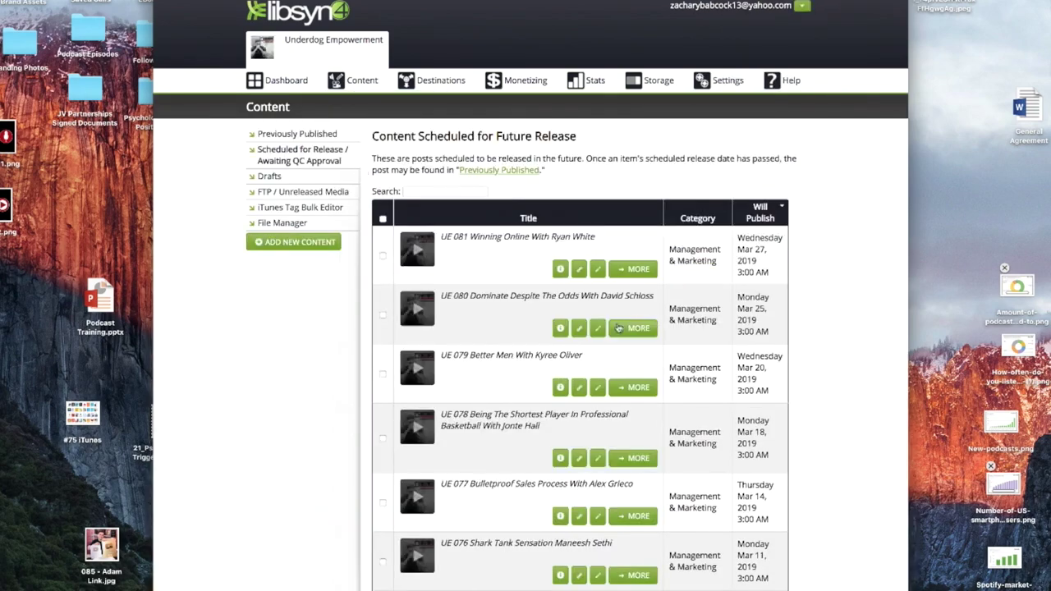
{"action": "scroll", "coordinate": [608, 325], "scroll_direction": "down", "scroll_amount": 3}
{"action": "scroll", "coordinate": [608, 327], "scroll_direction": "up", "scroll_amount": 3}
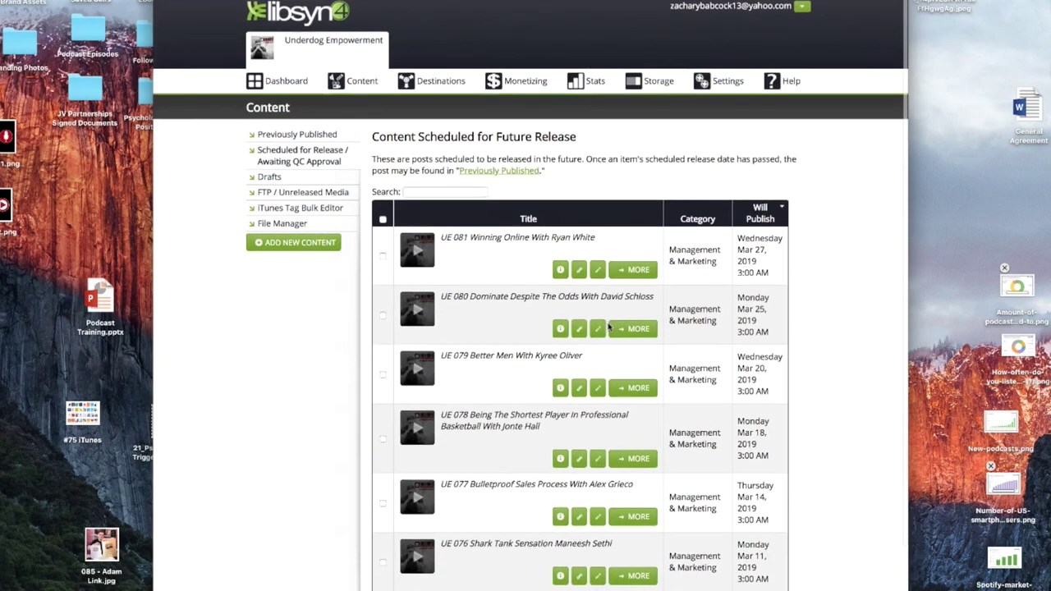
{"action": "scroll", "coordinate": [607, 326], "scroll_direction": "down", "scroll_amount": 3}
{"action": "scroll", "coordinate": [607, 327], "scroll_direction": "up", "scroll_amount": 3}
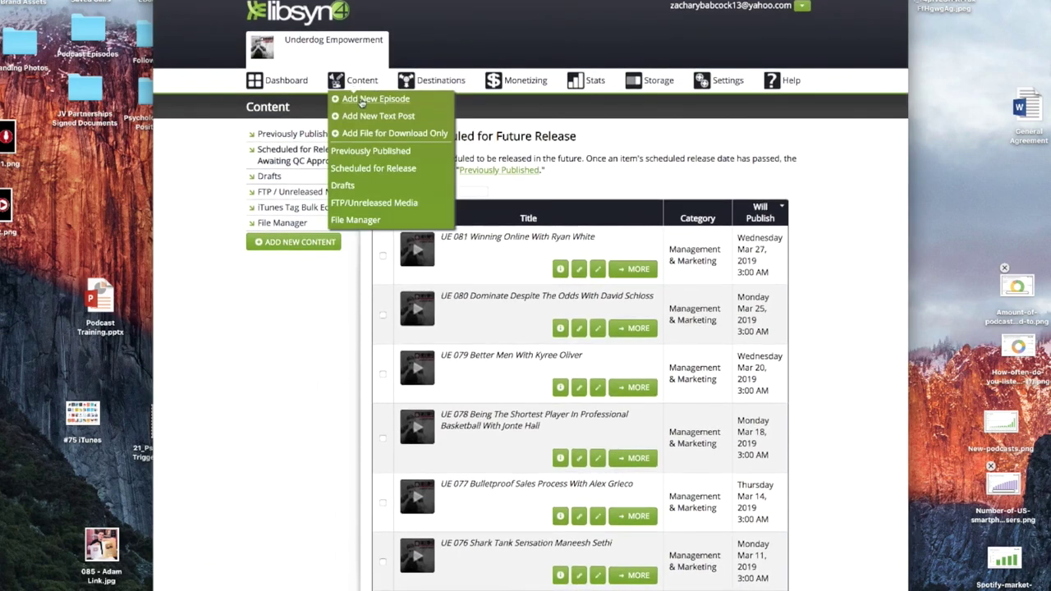
Add a new episode and upload the UE 093 Fake Experts MP3 from the desktop's Podcast Episodes folder as its media file.
{"action": "left_click", "coordinate": [362, 99]}
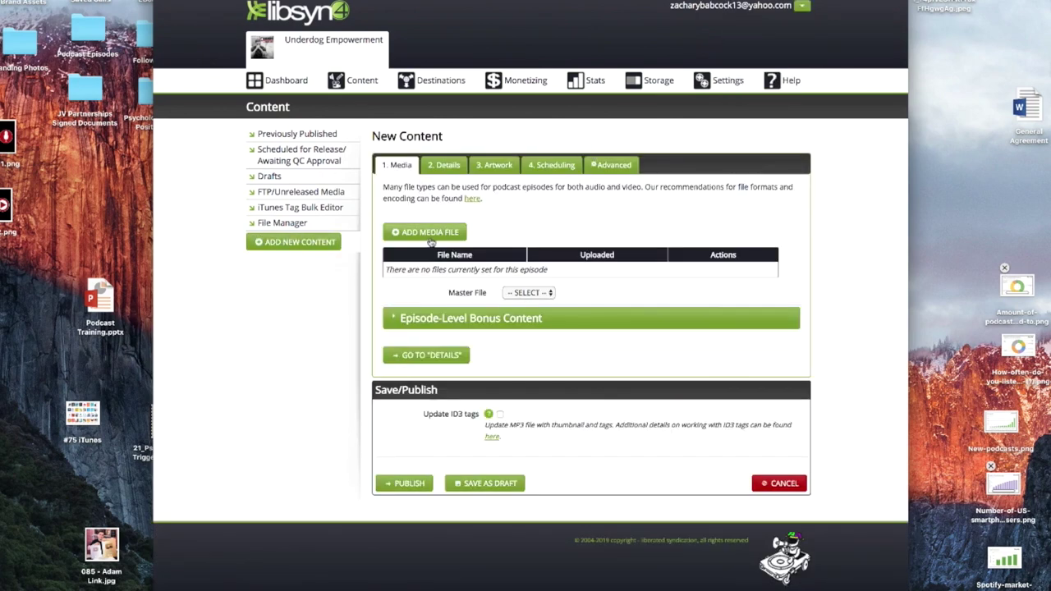
{"action": "left_click", "coordinate": [429, 235]}
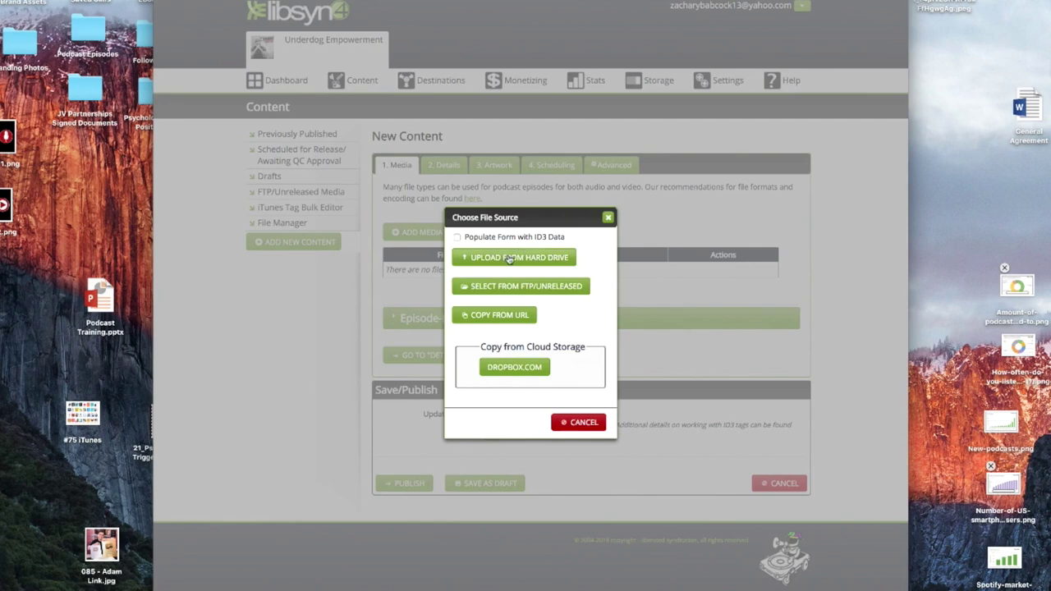
{"action": "left_click", "coordinate": [511, 257]}
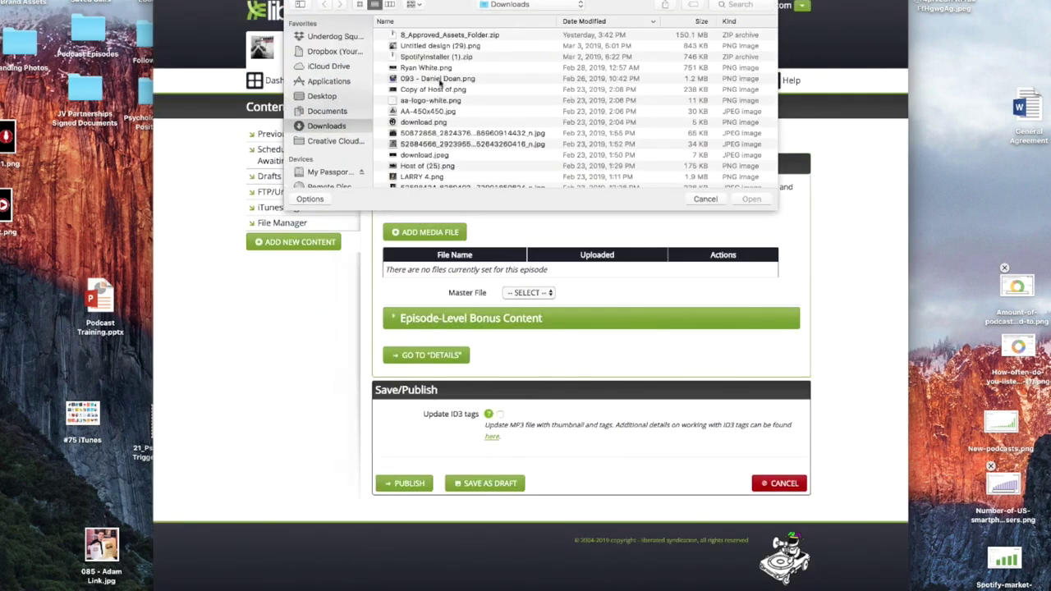
{"action": "left_click", "coordinate": [323, 96]}
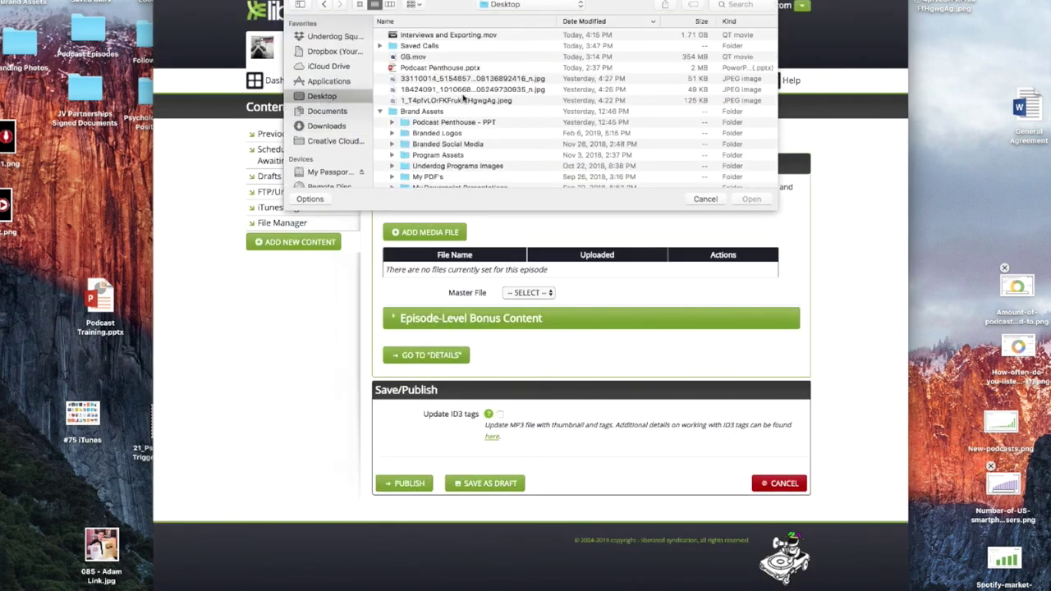
{"action": "scroll", "coordinate": [463, 97], "scroll_direction": "down", "scroll_amount": 10}
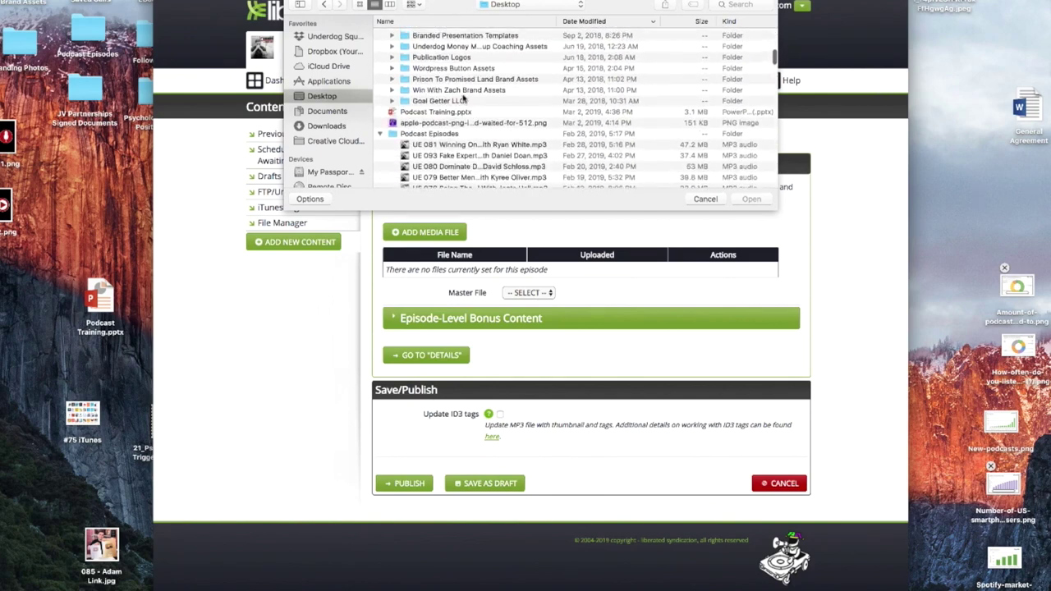
{"action": "scroll", "coordinate": [464, 97], "scroll_direction": "up", "scroll_amount": 3}
{"action": "scroll", "coordinate": [455, 74], "scroll_direction": "down", "scroll_amount": 6}
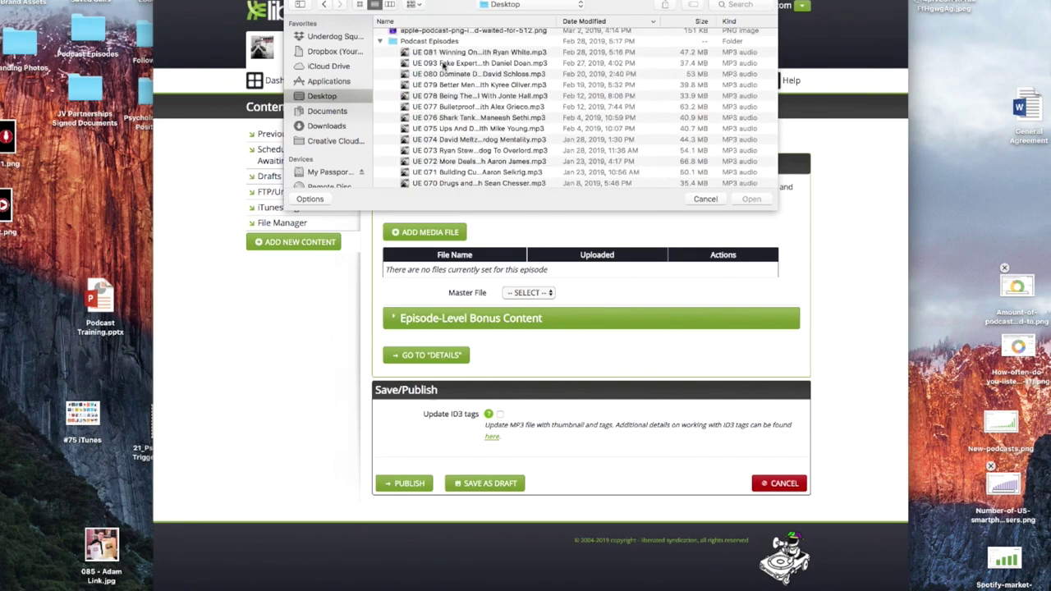
{"action": "left_click", "coordinate": [443, 64]}
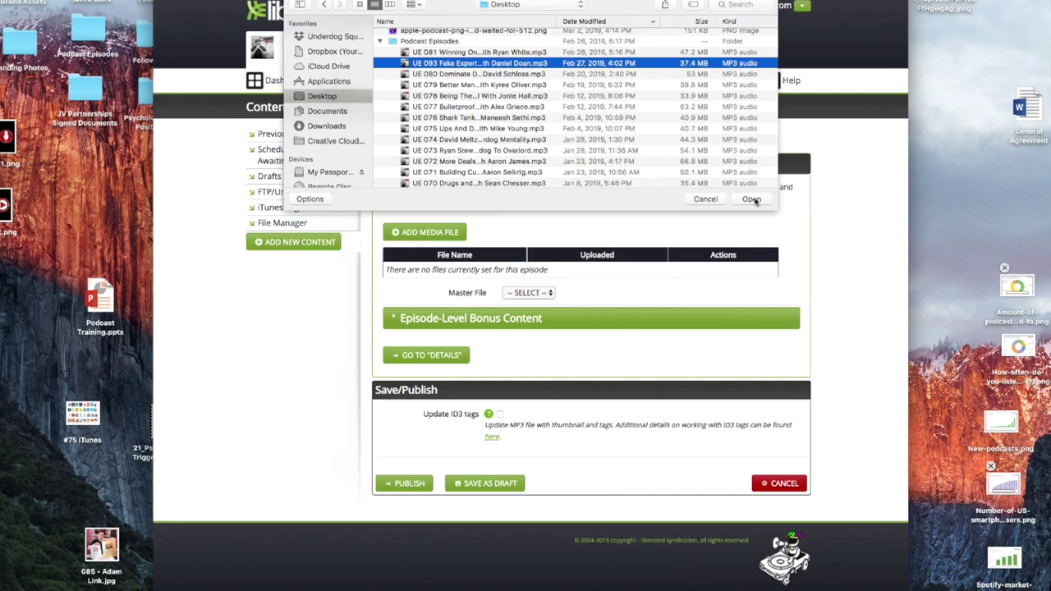
{"action": "left_click", "coordinate": [752, 199]}
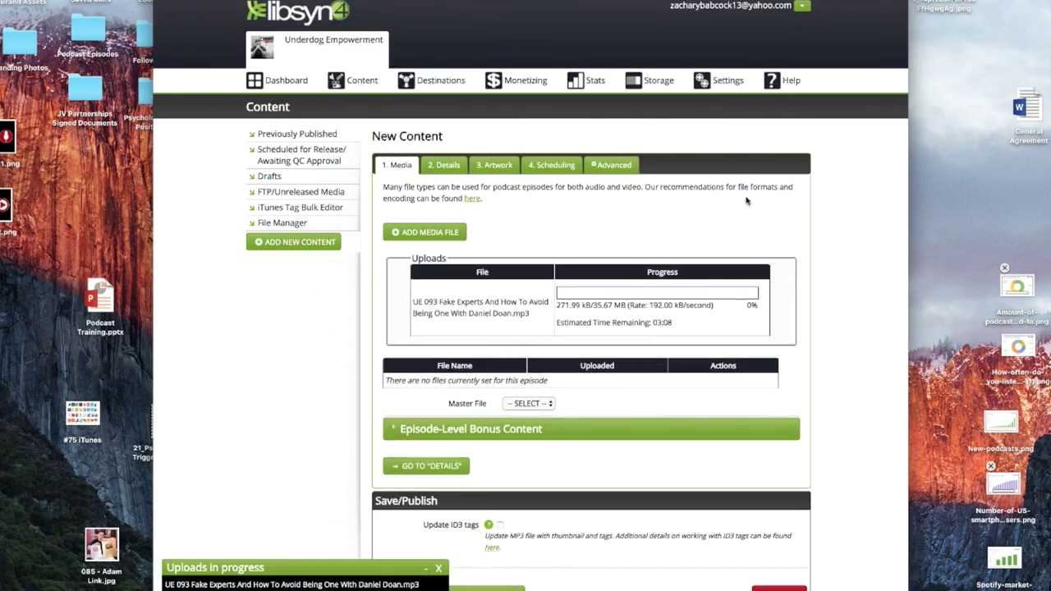
Move on to the new episode's details form, with its title, subtitle and description fields.
{"action": "scroll", "coordinate": [651, 202], "scroll_direction": "down", "scroll_amount": 2}
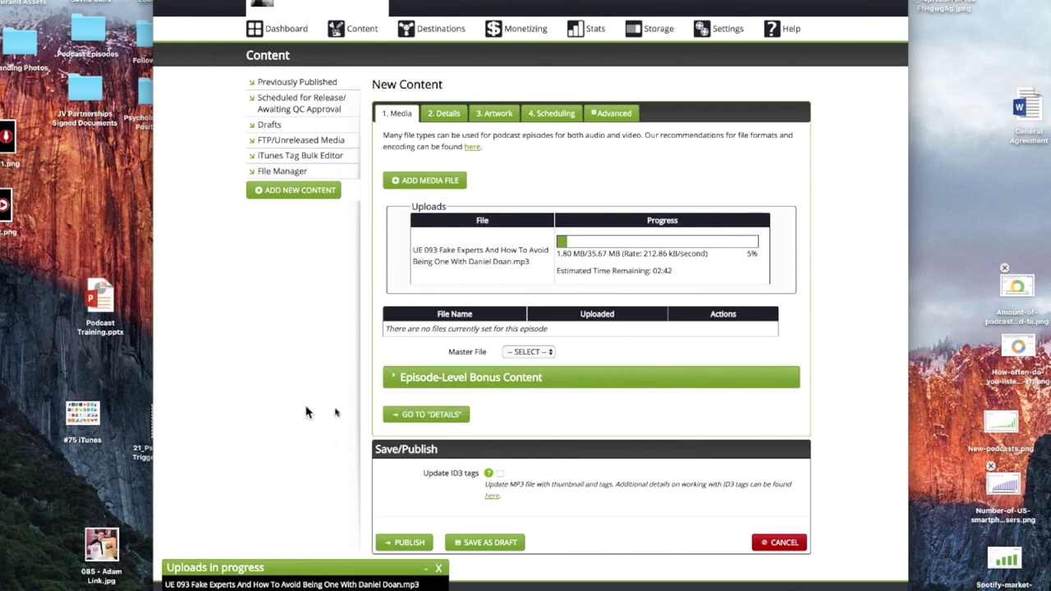
{"action": "left_click", "coordinate": [410, 416]}
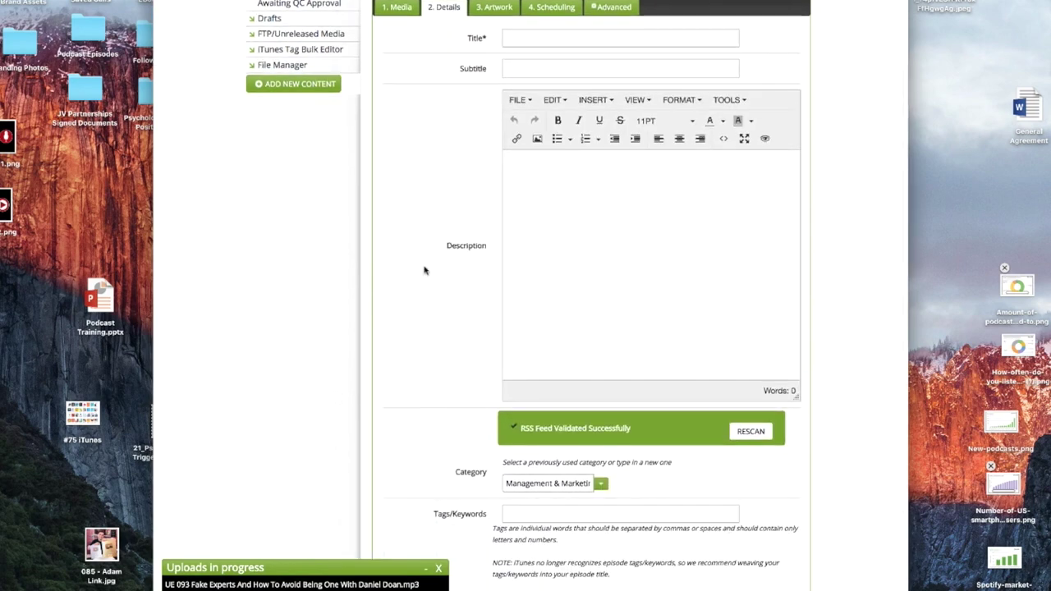
{"action": "scroll", "coordinate": [424, 269], "scroll_direction": "up", "scroll_amount": 3}
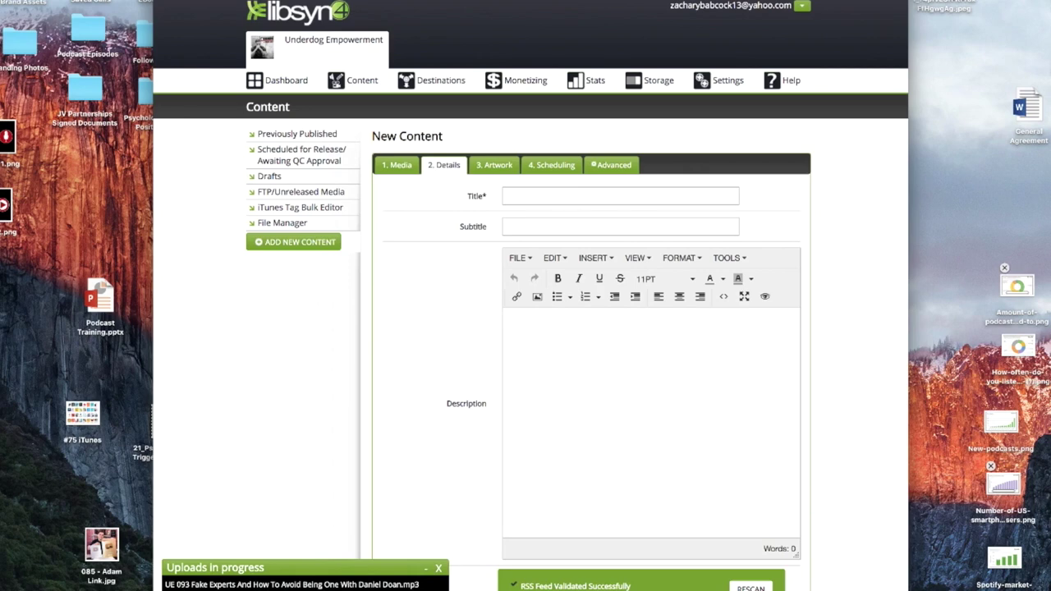
Switch to iTunes and remove the 002 episode from the Underdog Empowerment Episodes playlist.
{"action": "key", "text": "super+Tab"}
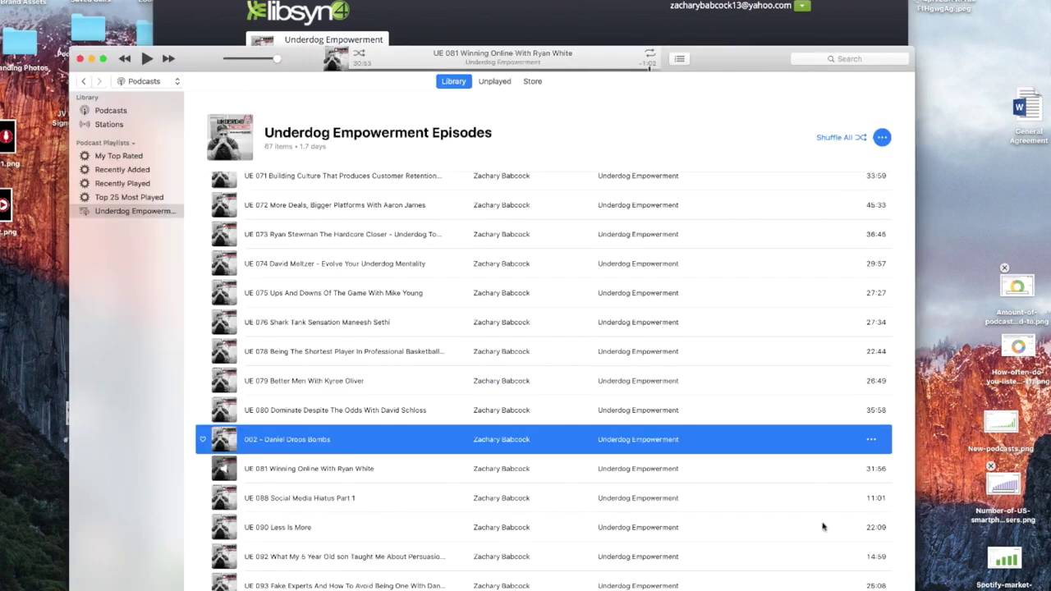
{"action": "scroll", "coordinate": [348, 434], "scroll_direction": "down", "scroll_amount": 1}
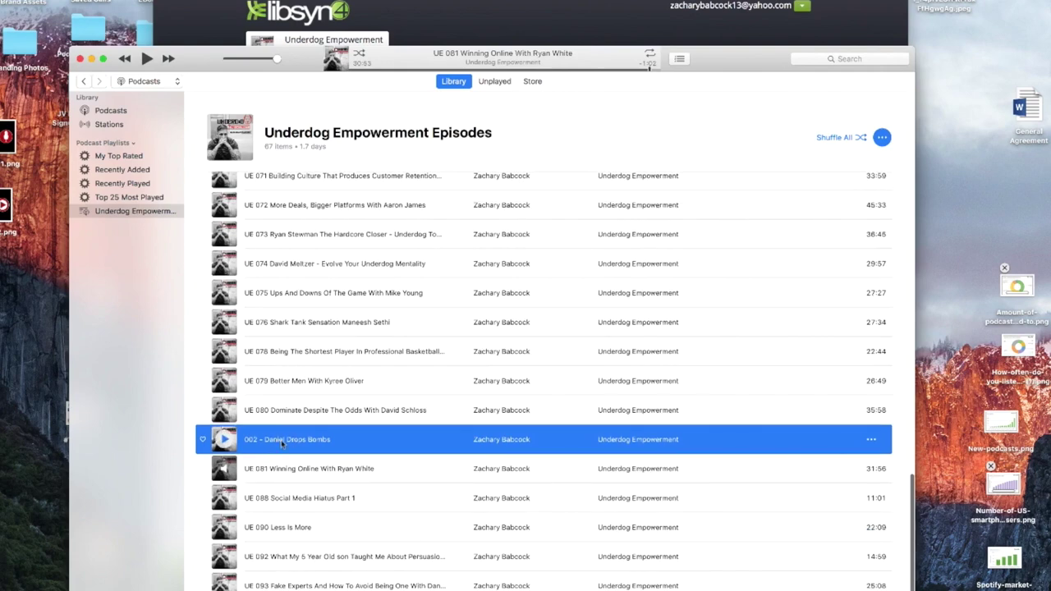
{"action": "right_click", "coordinate": [281, 441]}
{"action": "left_click", "coordinate": [303, 573]}
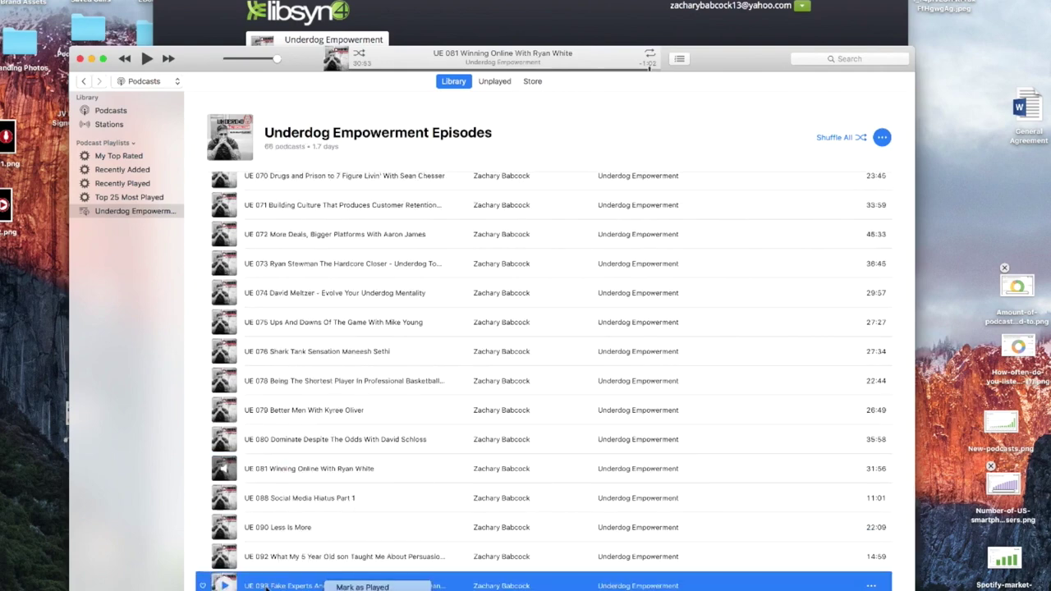
Open the info window of the UE 093 Fake Experts episode and place it beside the Libsyn episode form.
{"action": "right_click", "coordinate": [296, 585]}
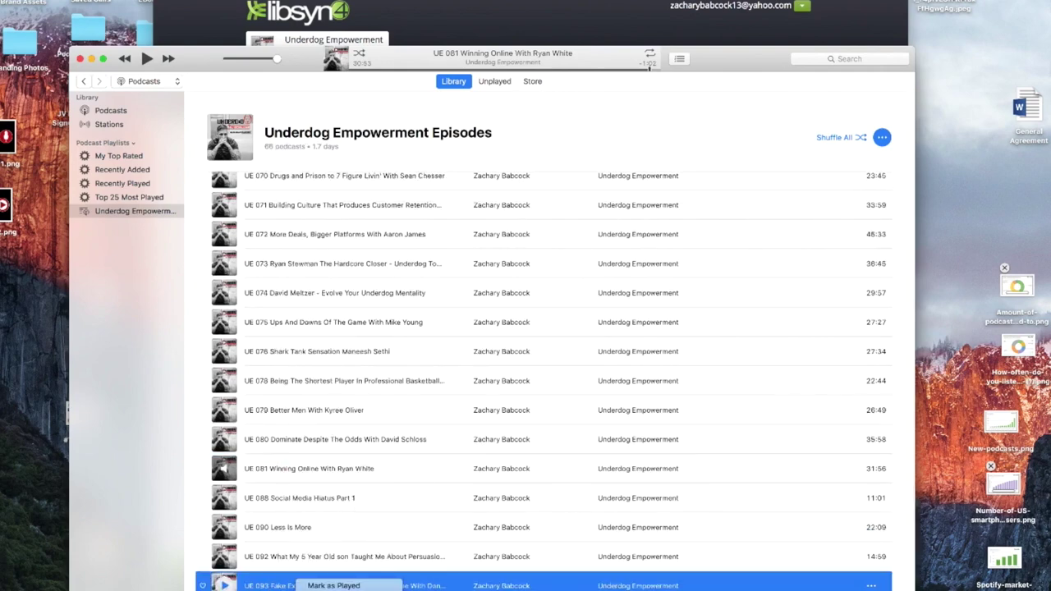
{"action": "key", "text": "super+i"}
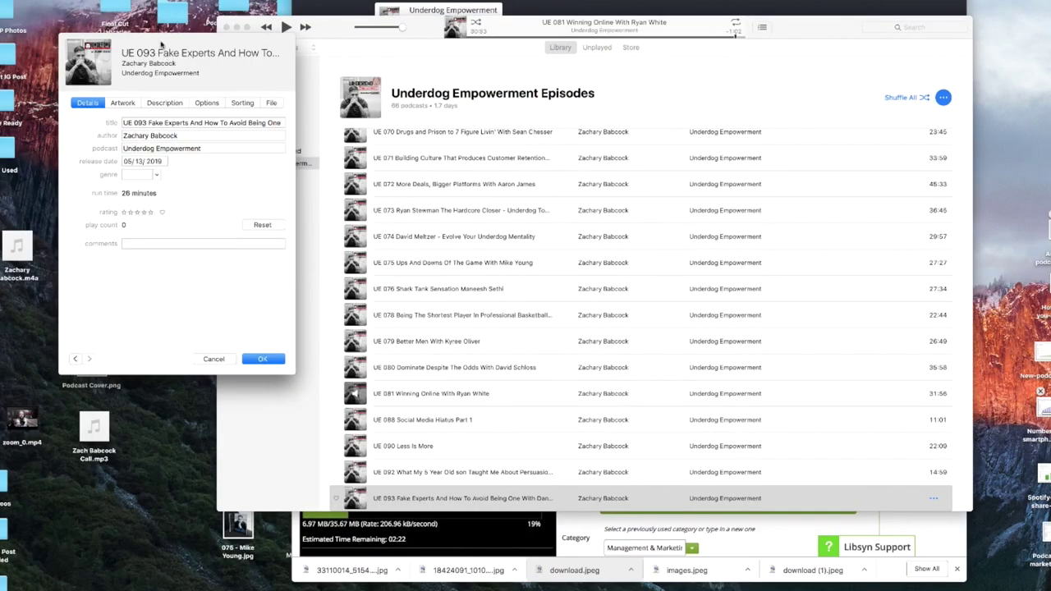
{"action": "left_click_drag", "start_coordinate": [161, 45], "coordinate": [154, 30]}
{"action": "left_click", "coordinate": [454, 9]}
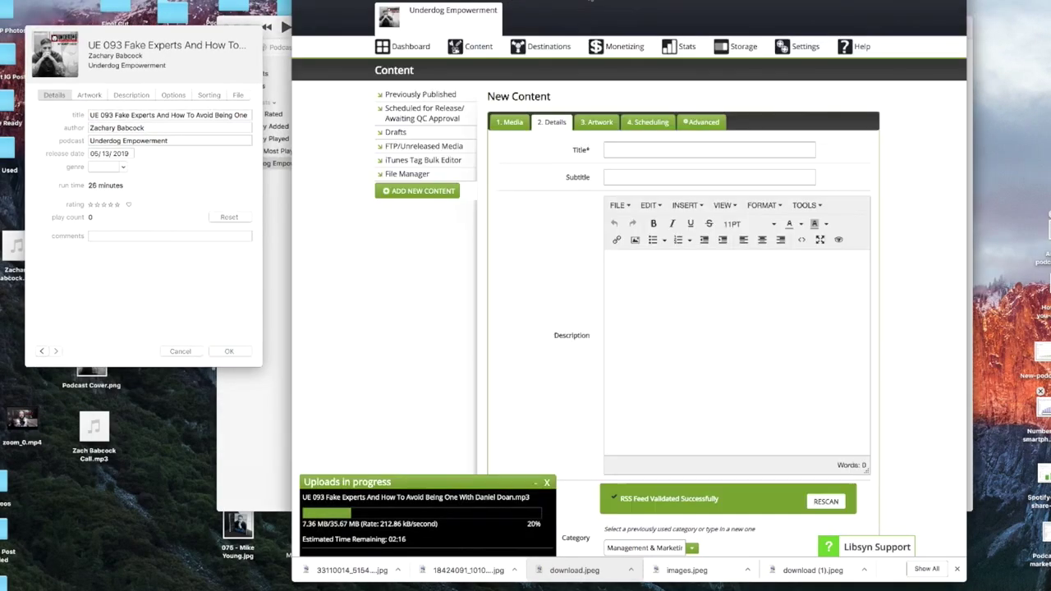
Copy the full UE 093 episode title from its iTunes info into the new episode's title.
{"action": "left_click", "coordinate": [137, 117]}
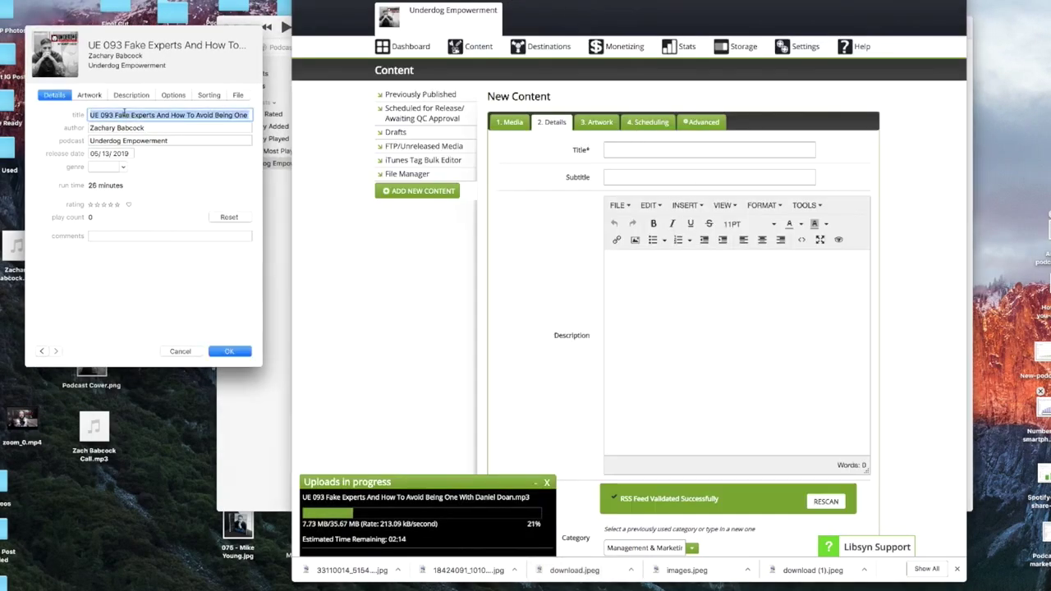
{"action": "right_click", "coordinate": [136, 116]}
{"action": "left_click", "coordinate": [155, 155]}
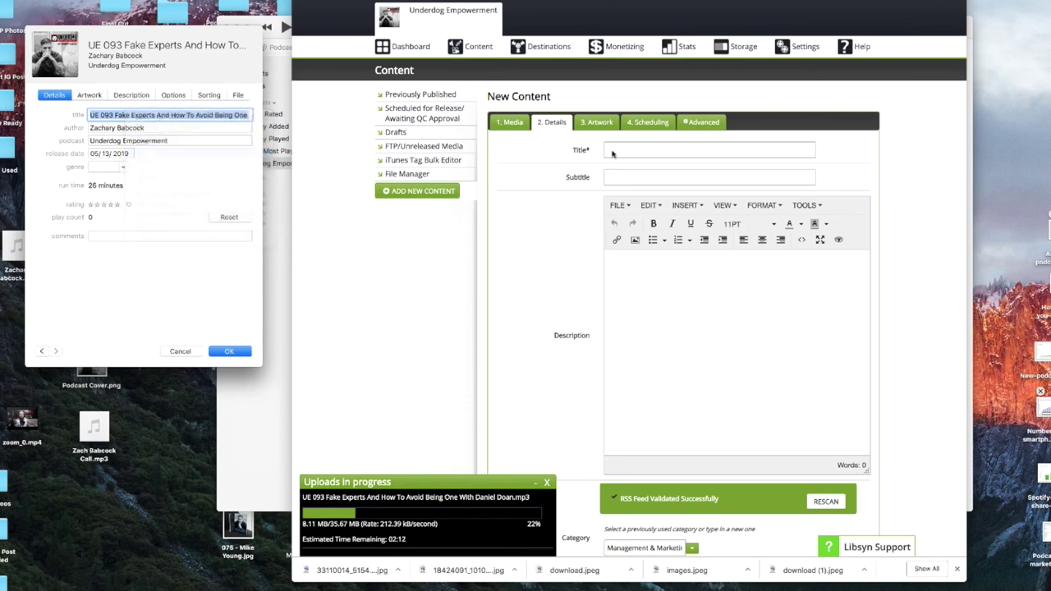
{"action": "left_click", "coordinate": [655, 149]}
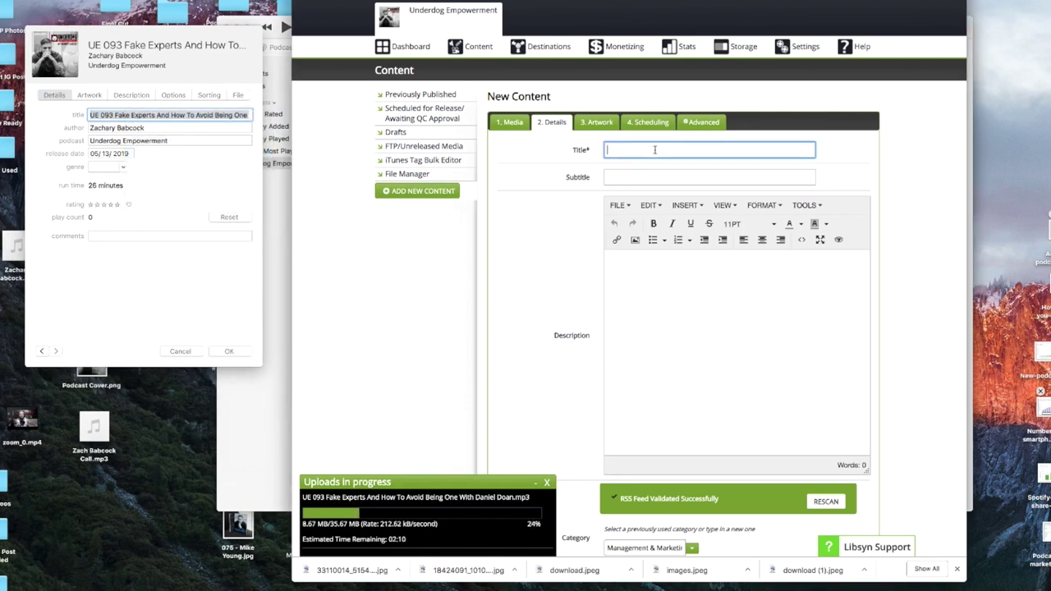
{"action": "key", "text": "super+v"}
Set the new episode's subtitle to "Fakes Get Nowhere" and open the description in the episode's iTunes info.
{"action": "left_click", "coordinate": [618, 175]}
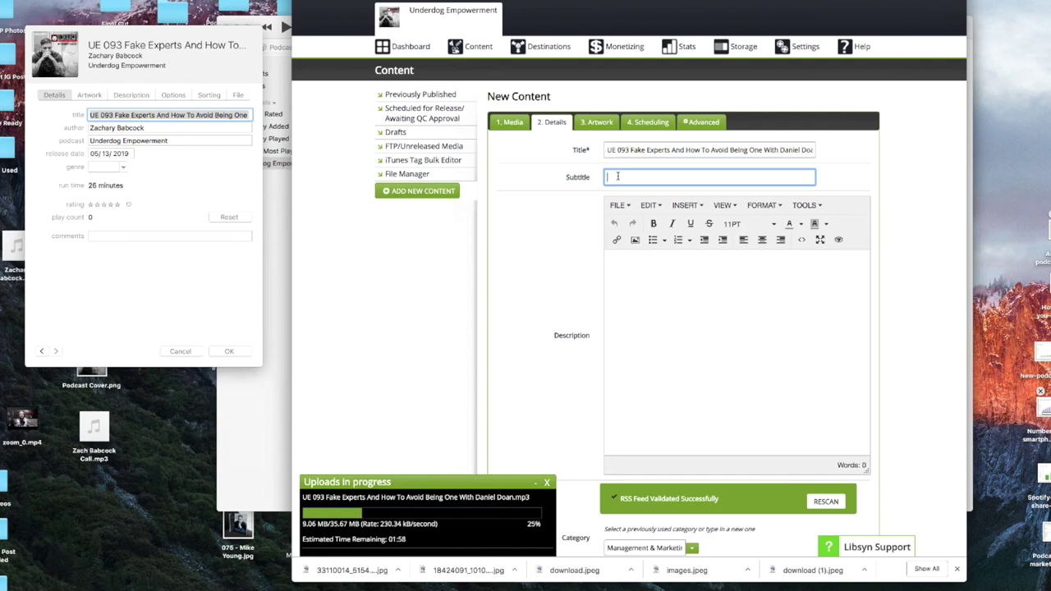
{"action": "key", "text": "super+v"}
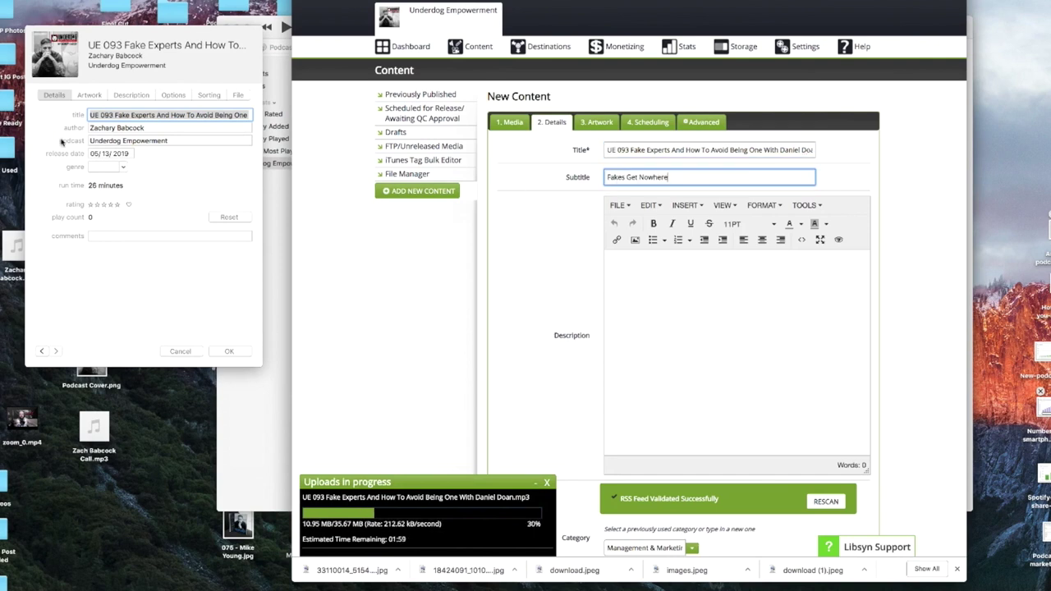
{"action": "left_click", "coordinate": [127, 95]}
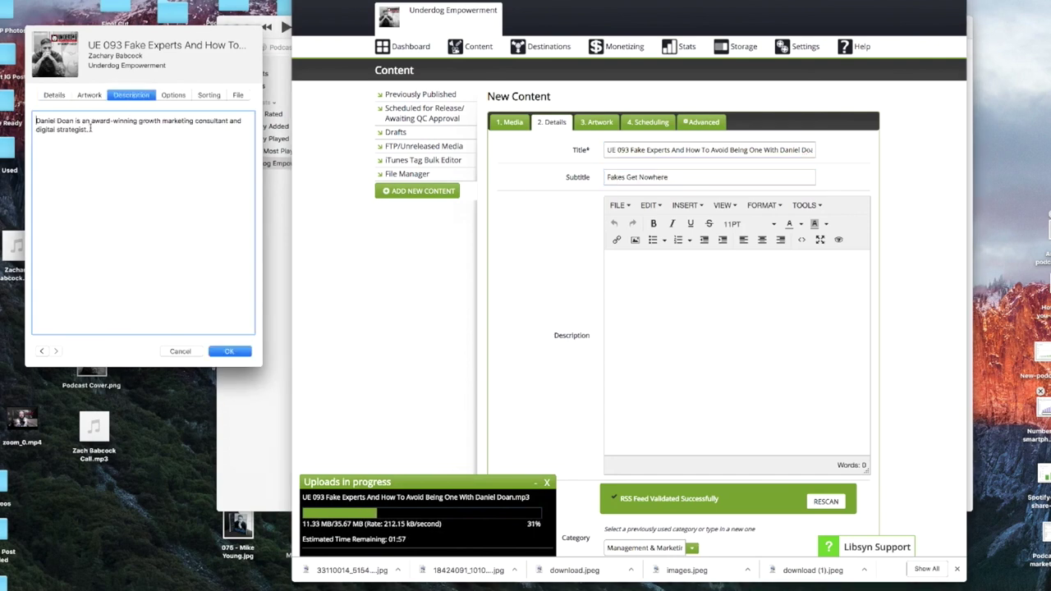
Copy the whole UE 093 episode description from its iTunes info into the new Libsyn episode's description.
{"action": "triple_click", "coordinate": [35, 120]}
{"action": "right_click", "coordinate": [78, 123]}
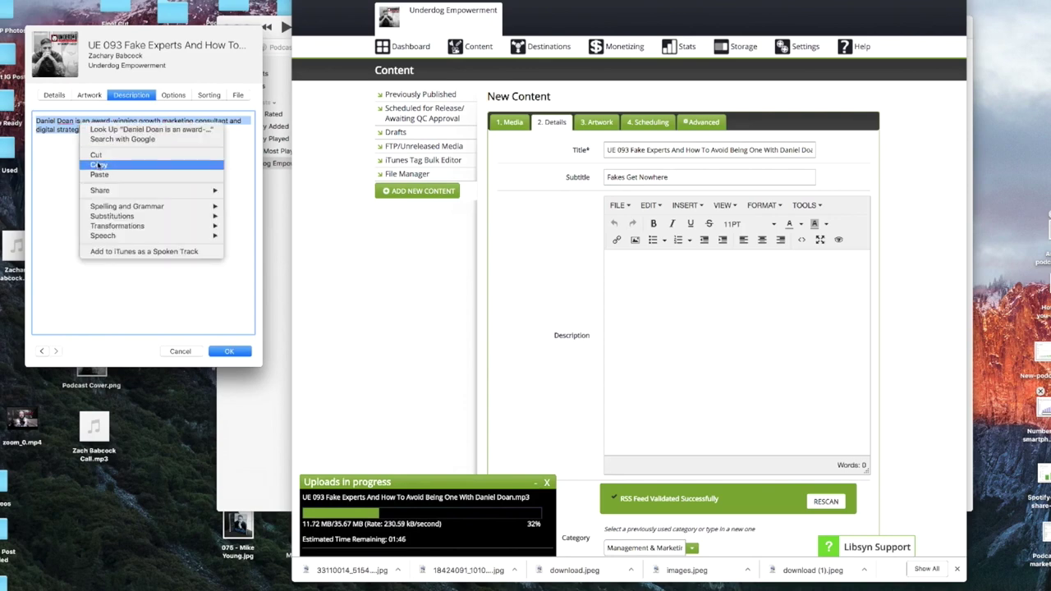
{"action": "left_click", "coordinate": [94, 164]}
{"action": "left_click", "coordinate": [666, 286]}
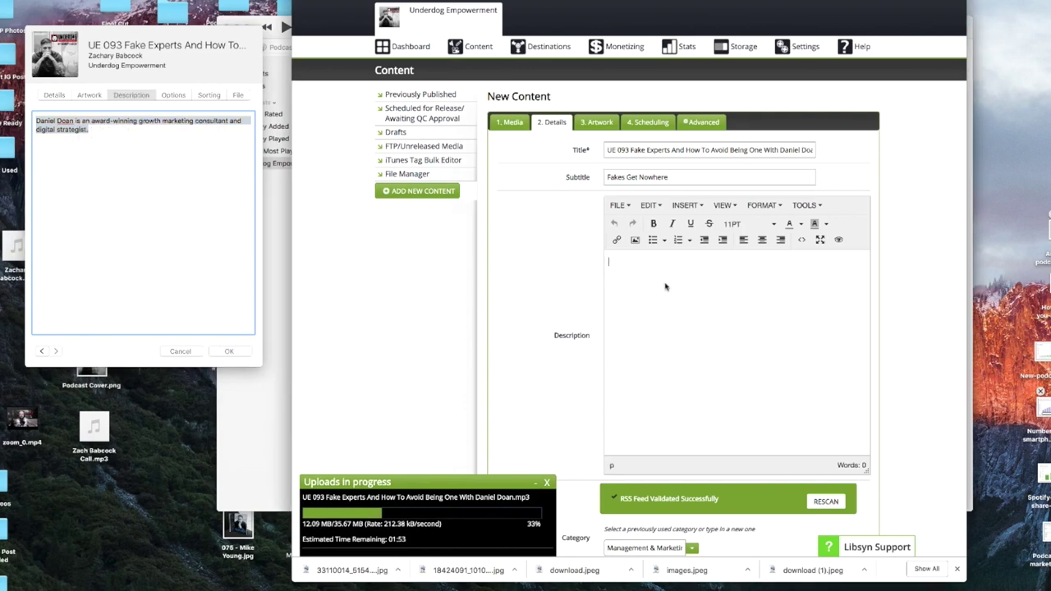
{"action": "key", "text": "cmd+v"}
Look through the episode's category, tags, permalink and iTunes Optimization fields, including title, summary, episode type, numbering, rating and author.
{"action": "scroll", "coordinate": [665, 287], "scroll_direction": "down", "scroll_amount": 3}
{"action": "key", "text": "Tab"}
{"action": "scroll", "coordinate": [685, 193], "scroll_direction": "down", "scroll_amount": 4}
{"action": "scroll", "coordinate": [685, 194], "scroll_direction": "down", "scroll_amount": 1}
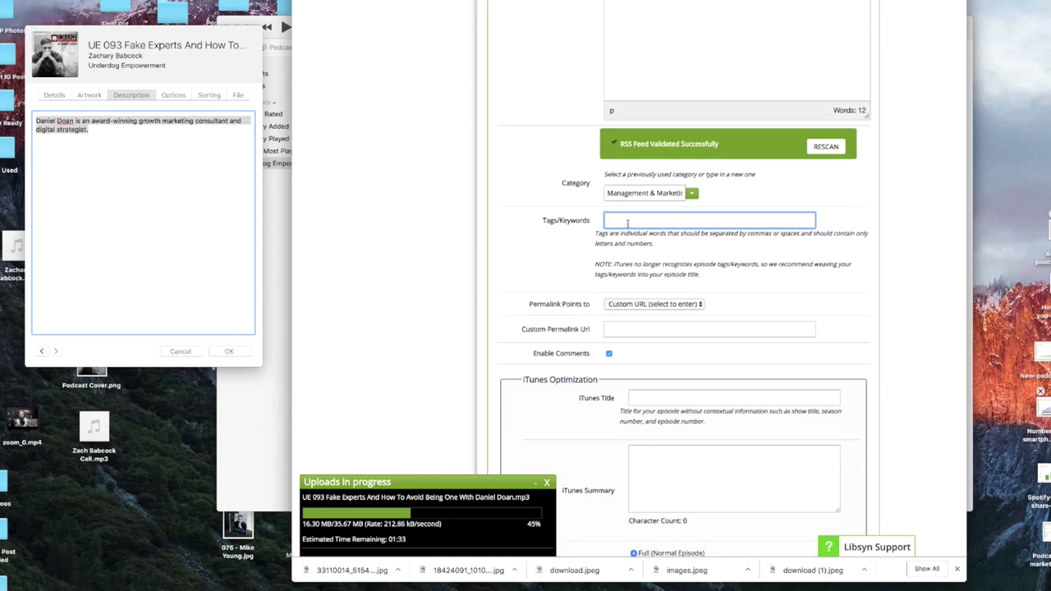
{"action": "scroll", "coordinate": [628, 223], "scroll_direction": "down", "scroll_amount": 3}
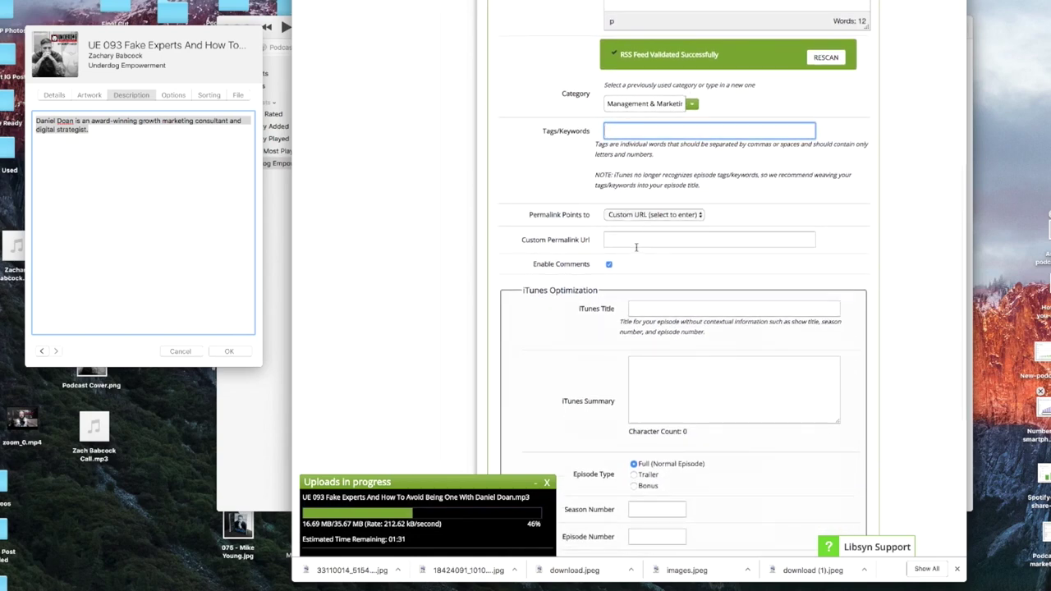
{"action": "left_click", "coordinate": [635, 240]}
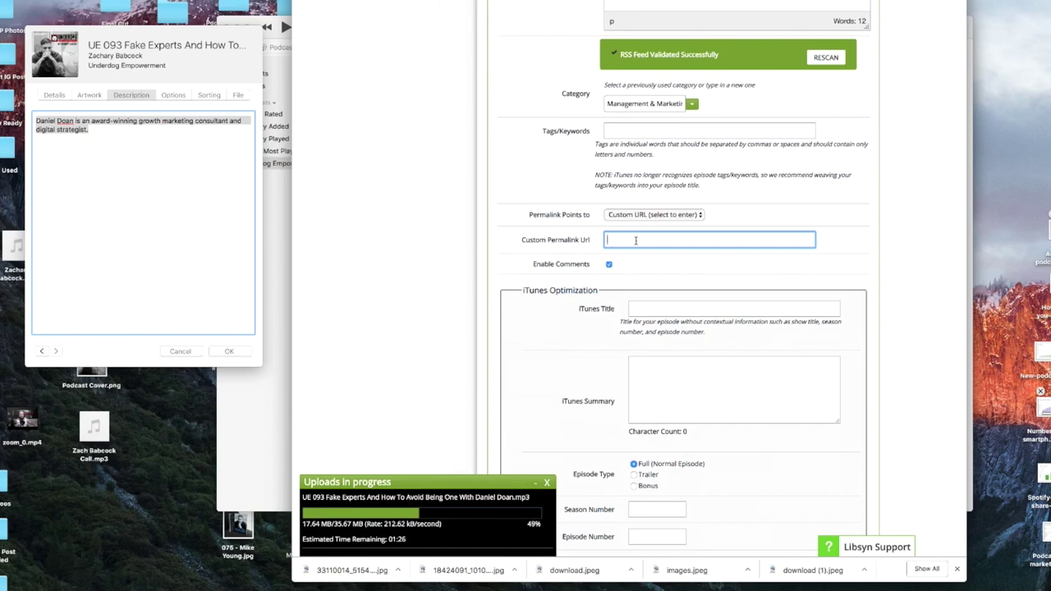
{"action": "scroll", "coordinate": [635, 240], "scroll_direction": "down", "scroll_amount": 4}
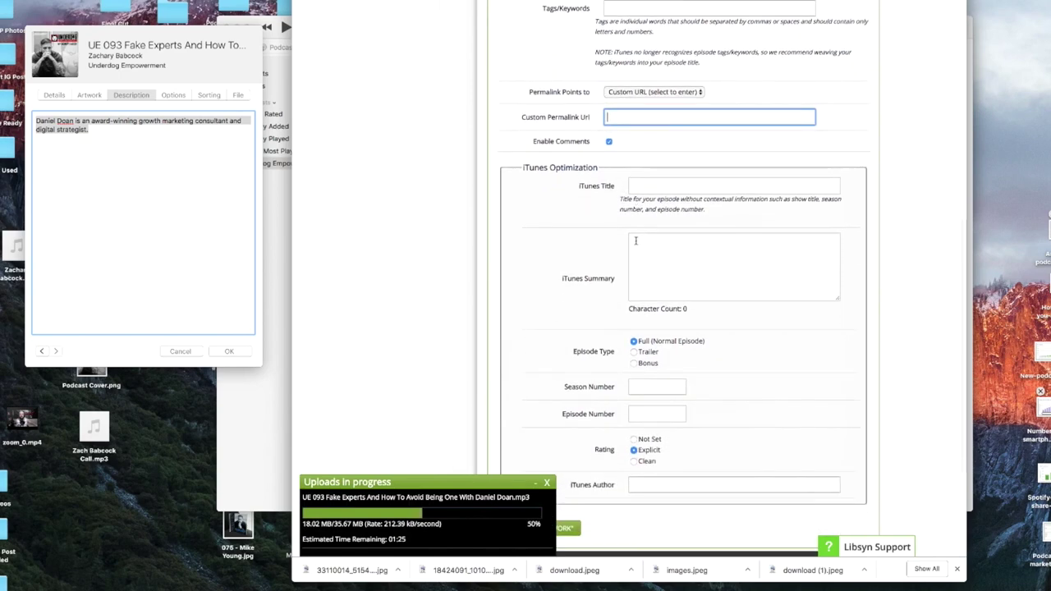
{"action": "left_click", "coordinate": [660, 141]}
{"action": "scroll", "coordinate": [659, 142], "scroll_direction": "up", "scroll_amount": 8}
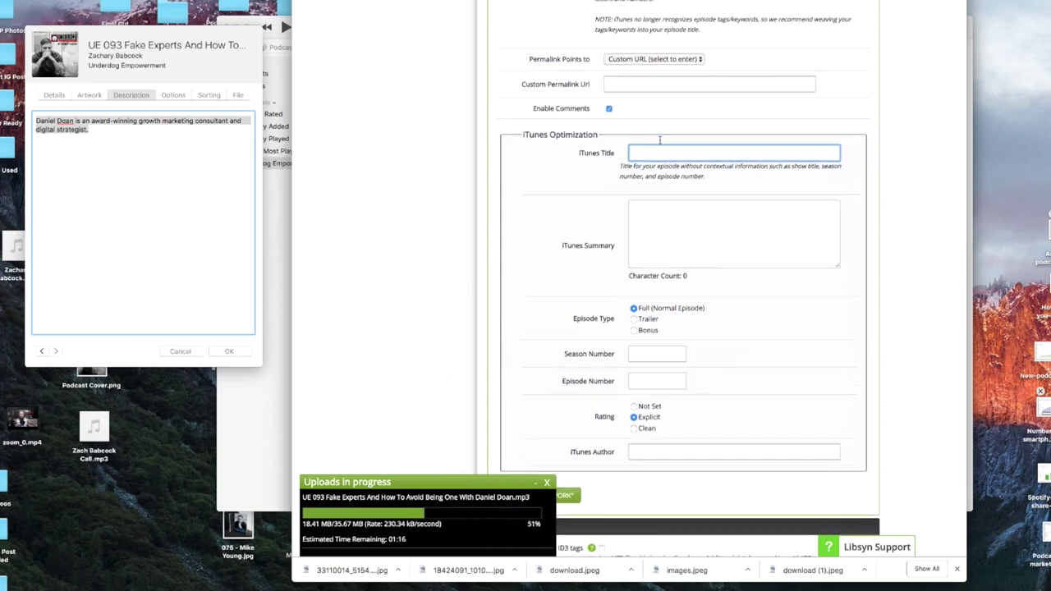
{"action": "scroll", "coordinate": [659, 143], "scroll_direction": "down", "scroll_amount": 8}
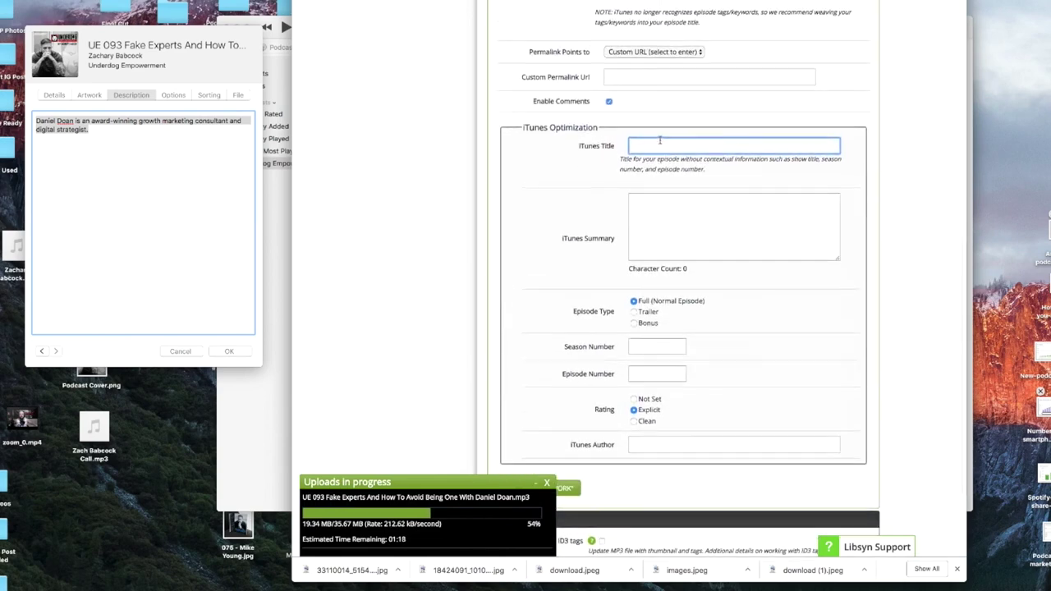
{"action": "scroll", "coordinate": [661, 141], "scroll_direction": "up", "scroll_amount": 12}
{"action": "scroll", "coordinate": [660, 146], "scroll_direction": "down", "scroll_amount": 12}
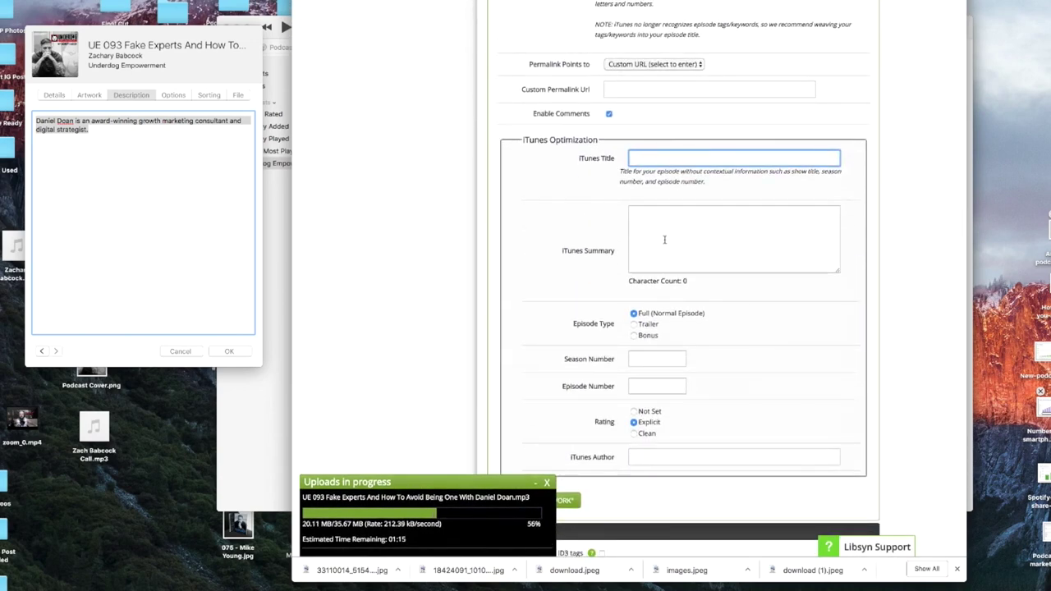
{"action": "left_click", "coordinate": [664, 240]}
{"action": "scroll", "coordinate": [664, 239], "scroll_direction": "down", "scroll_amount": 3}
{"action": "scroll", "coordinate": [664, 240], "scroll_direction": "down", "scroll_amount": 1}
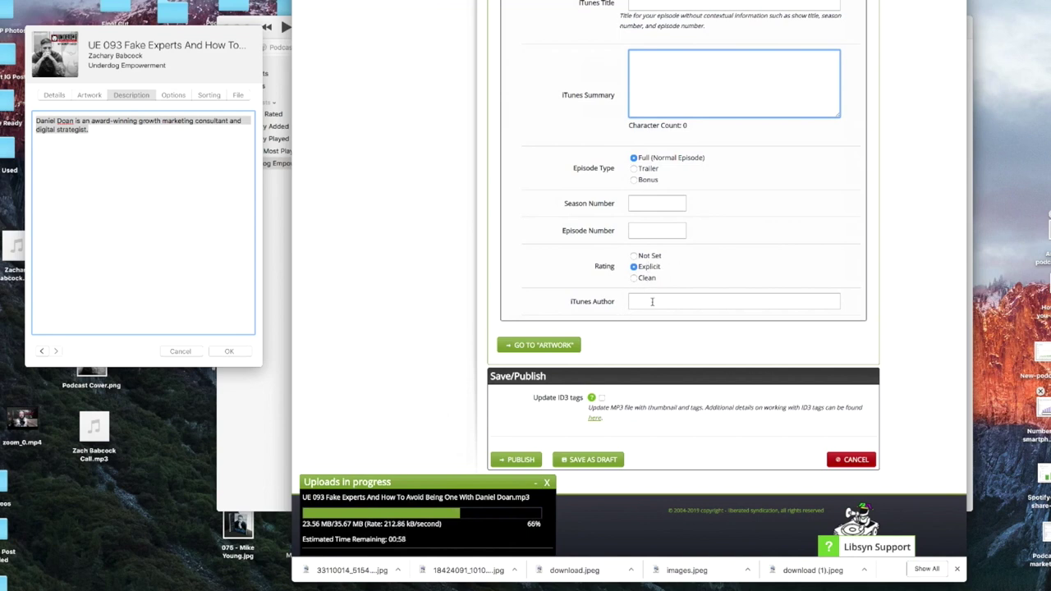
Enable updating of the MP3's ID3 tags and proceed through the artwork section to the episode's scheduling.
{"action": "left_click", "coordinate": [602, 397]}
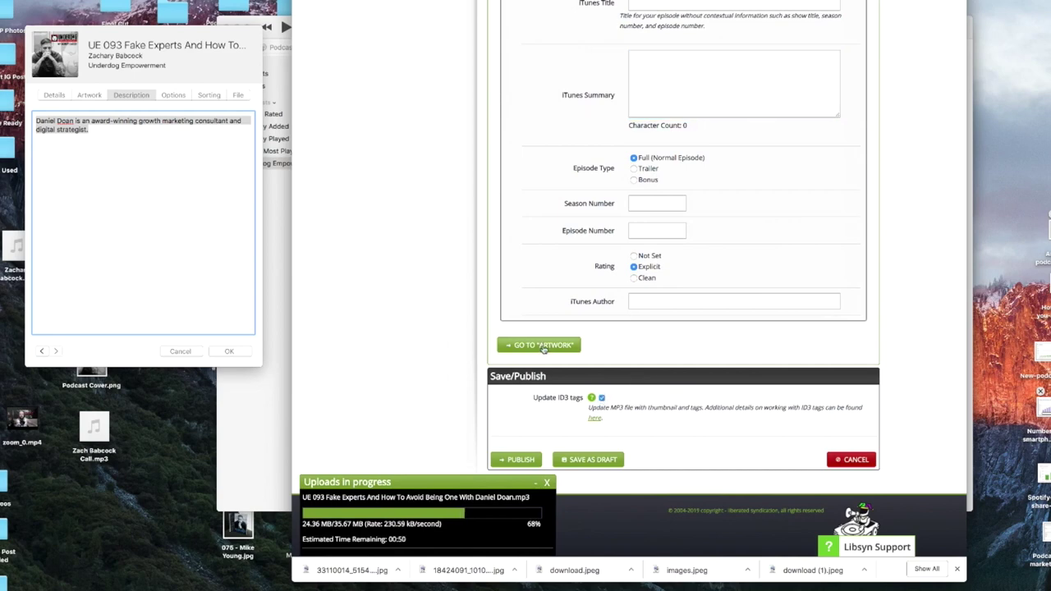
{"action": "left_click", "coordinate": [543, 346]}
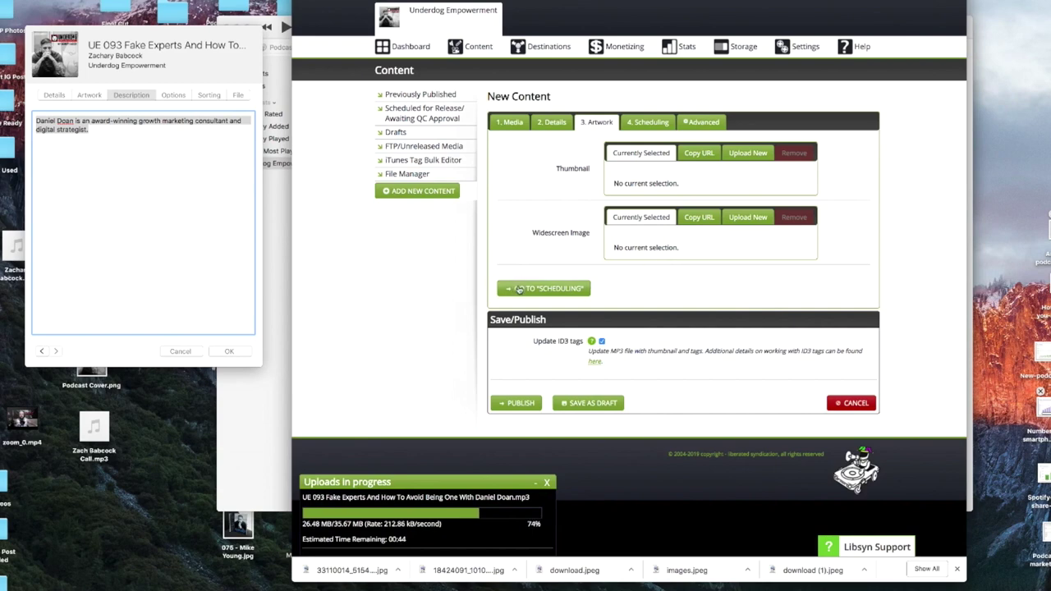
{"action": "left_click", "coordinate": [527, 291]}
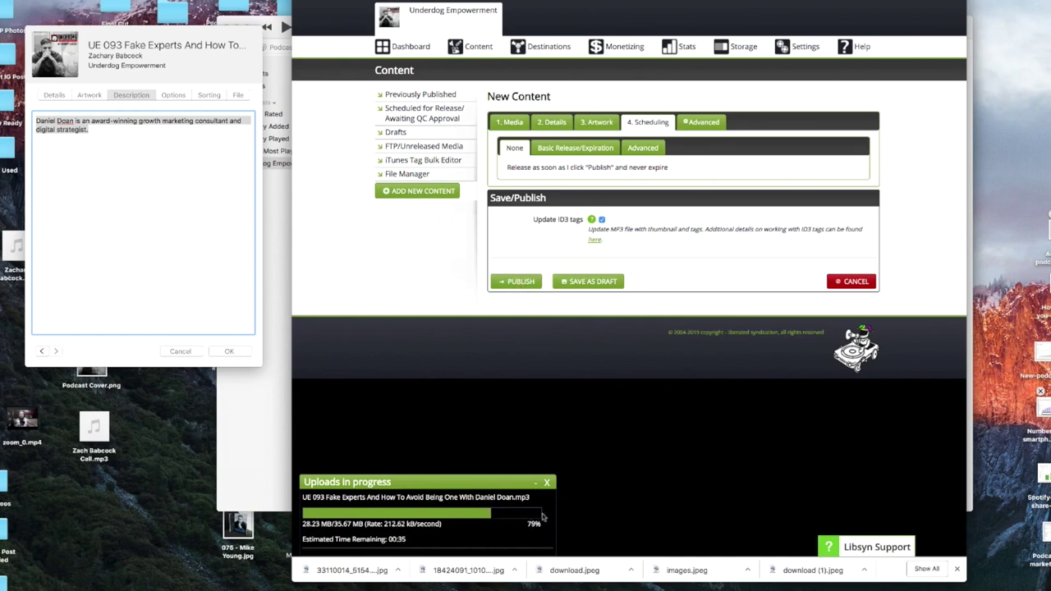
Schedule the episode through Basic Release/Expiration with a new release date in April 2019.
{"action": "left_click", "coordinate": [566, 149]}
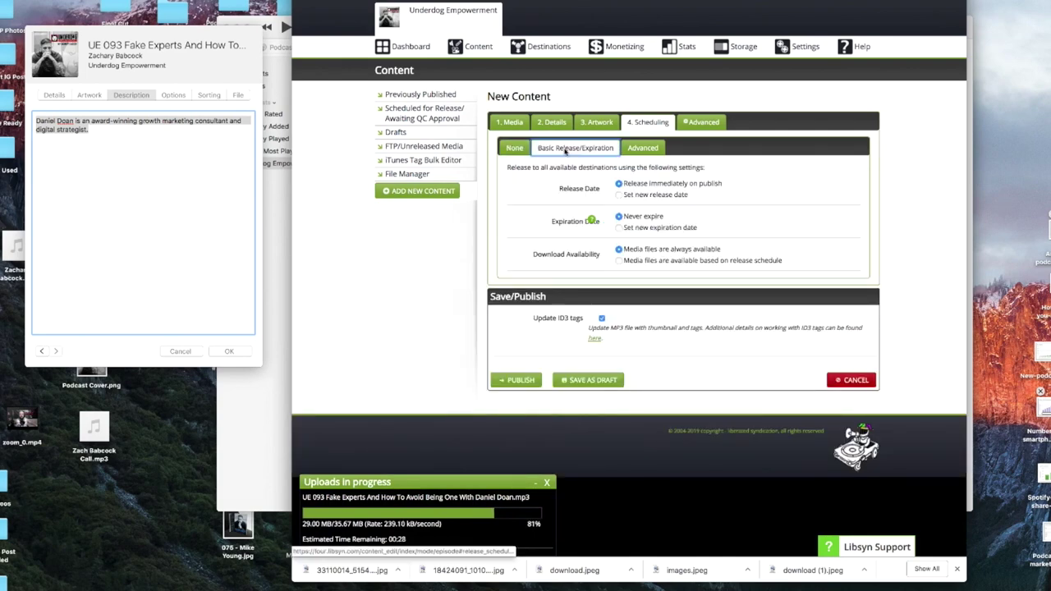
{"action": "left_click", "coordinate": [621, 196]}
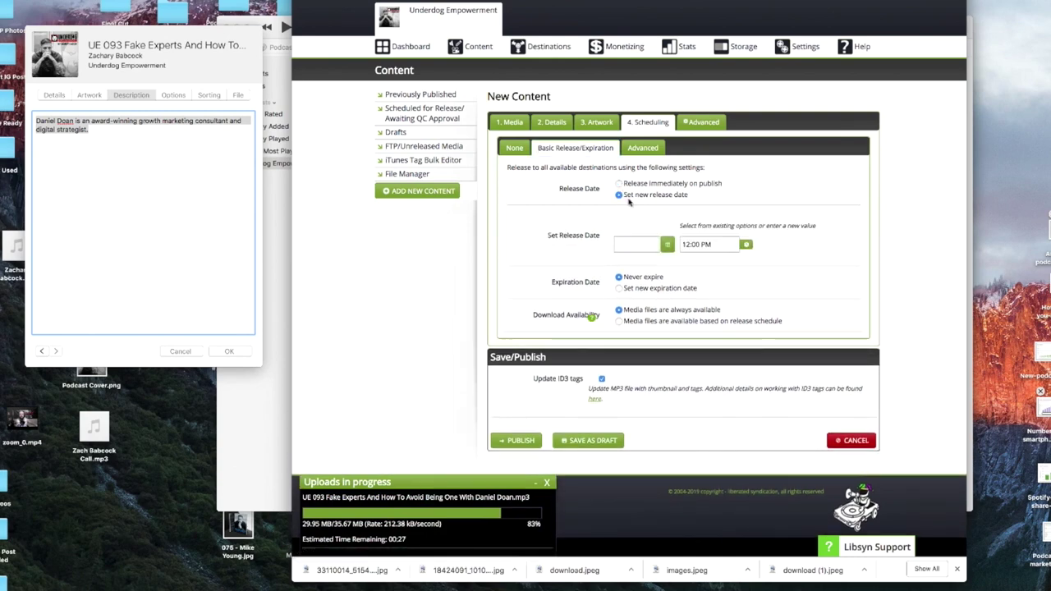
{"action": "left_click", "coordinate": [669, 244]}
{"action": "left_click", "coordinate": [665, 265]}
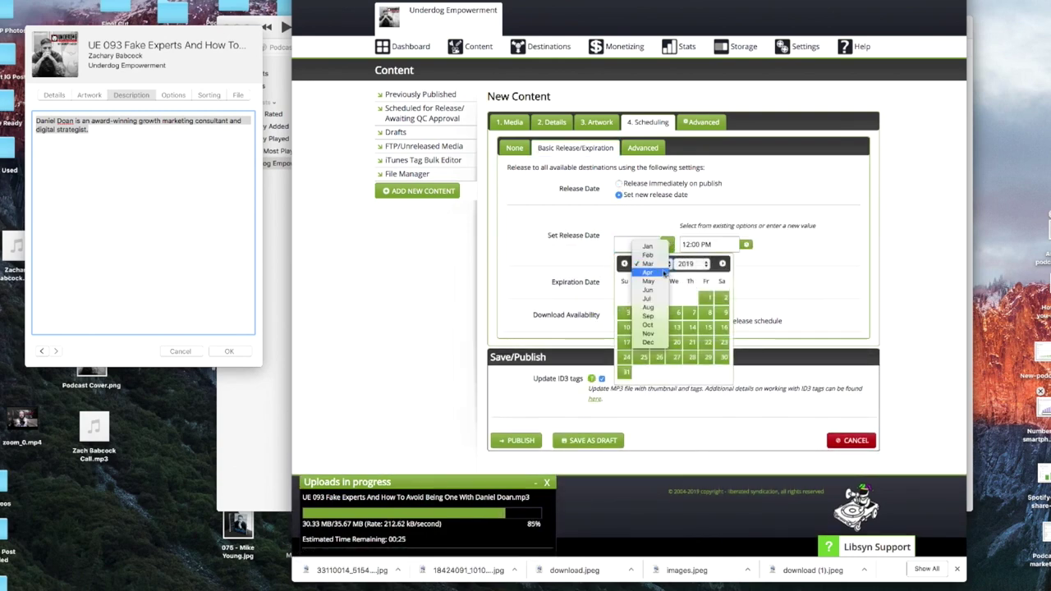
{"action": "left_click", "coordinate": [648, 272]}
{"action": "left_click", "coordinate": [676, 312]}
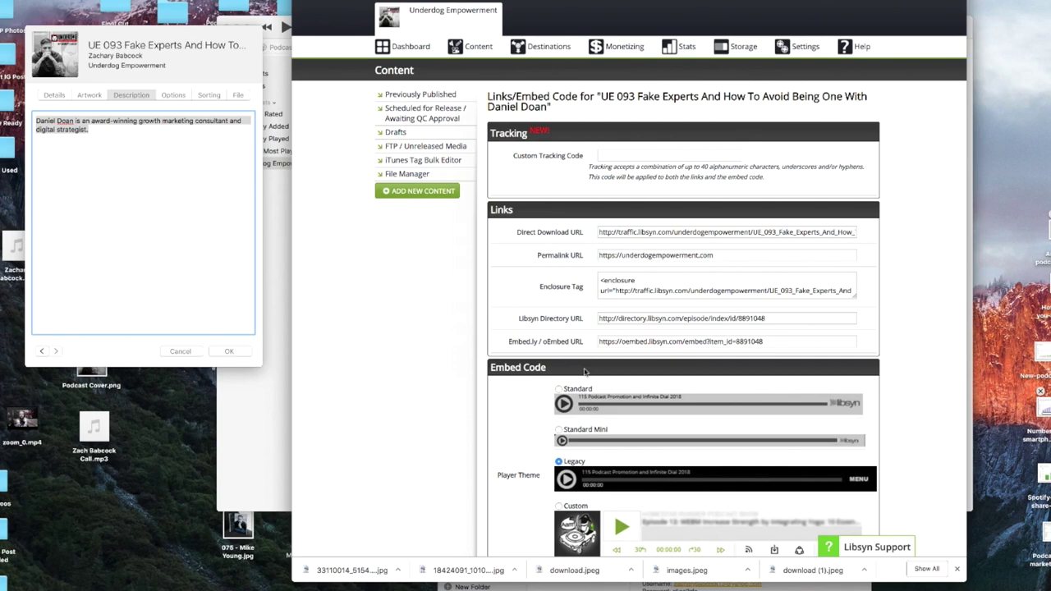
Set the episode's embed player to the Custom theme with custom color bc1515 and generate its preview and embed code.
{"action": "scroll", "coordinate": [584, 372], "scroll_direction": "down", "scroll_amount": 5}
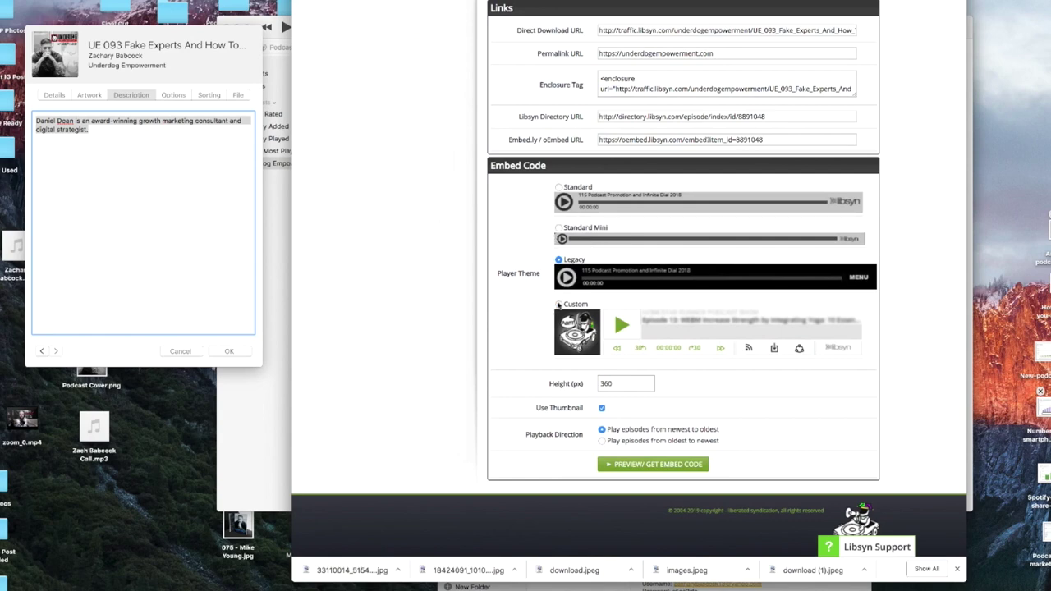
{"action": "left_click", "coordinate": [559, 305]}
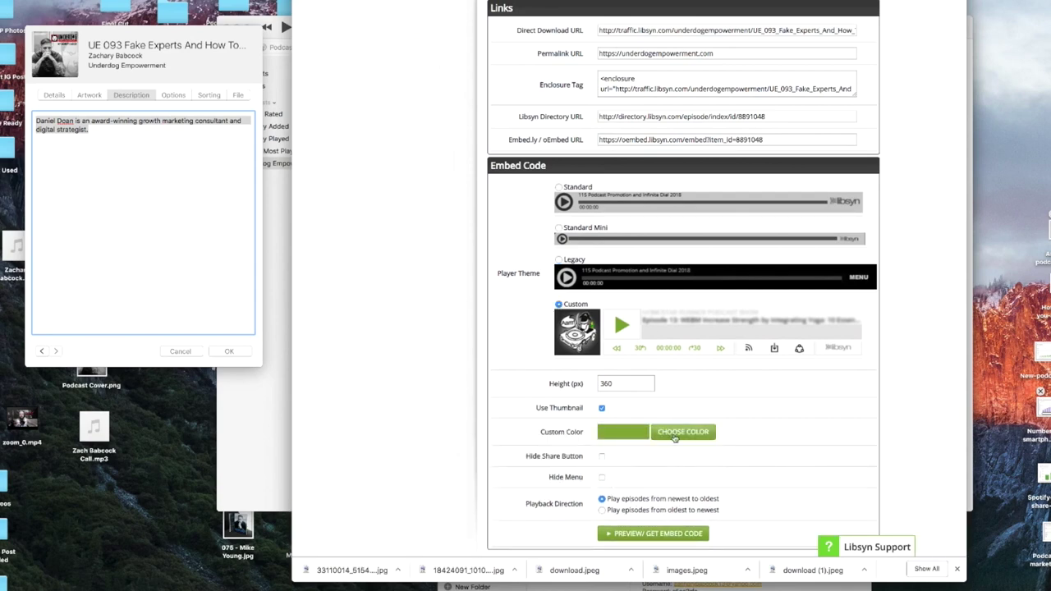
{"action": "left_click", "coordinate": [673, 434]}
{"action": "left_click_drag", "start_coordinate": [798, 322], "coordinate": [731, 320]}
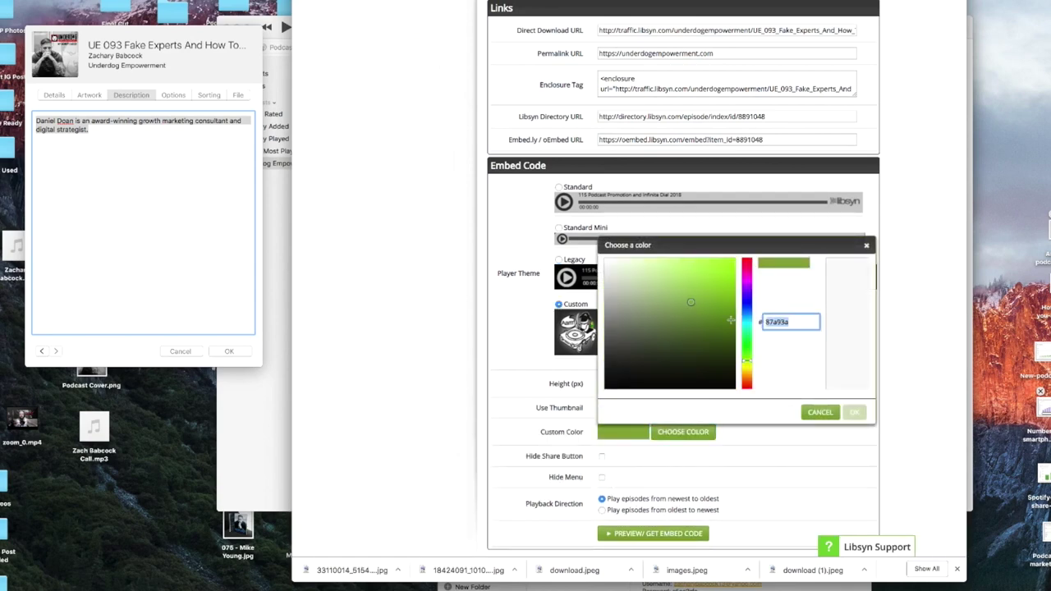
{"action": "key", "text": "ctrl+v"}
{"action": "key", "text": "Return"}
{"action": "scroll", "coordinate": [669, 468], "scroll_direction": "down", "scroll_amount": 2}
{"action": "left_click", "coordinate": [668, 466]}
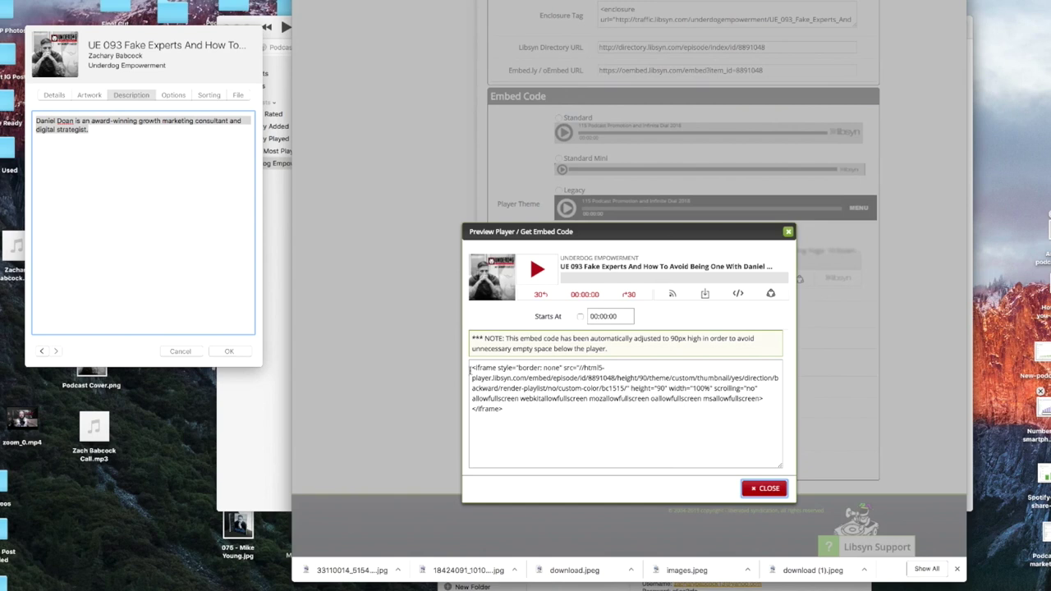
Copy the player's full iframe embed code and close the preview.
{"action": "left_click_drag", "start_coordinate": [470, 371], "coordinate": [554, 418]}
{"action": "right_click", "coordinate": [523, 380]}
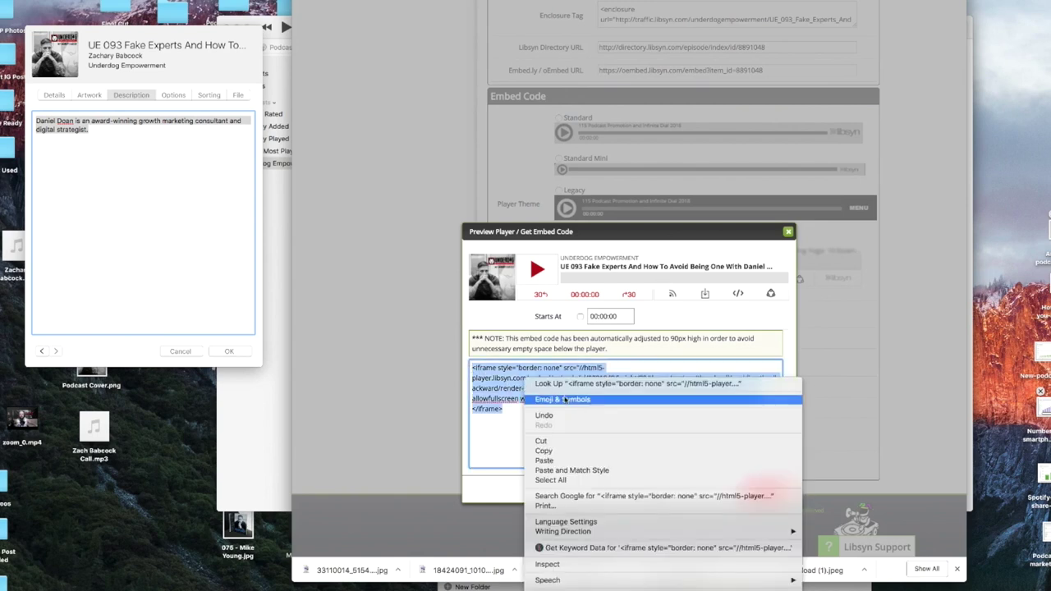
{"action": "left_click", "coordinate": [543, 451]}
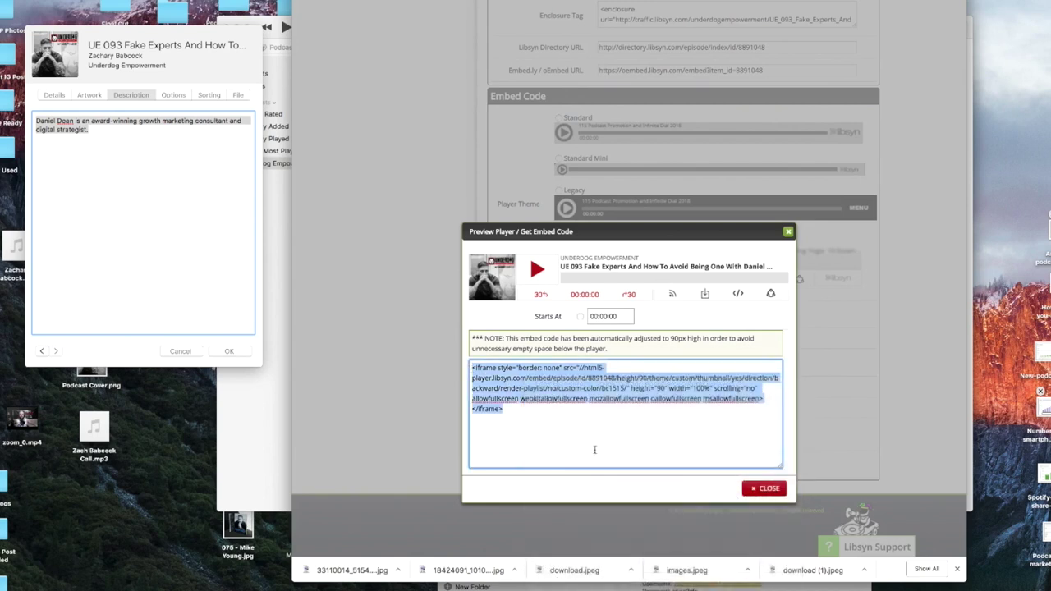
{"action": "left_click", "coordinate": [788, 233]}
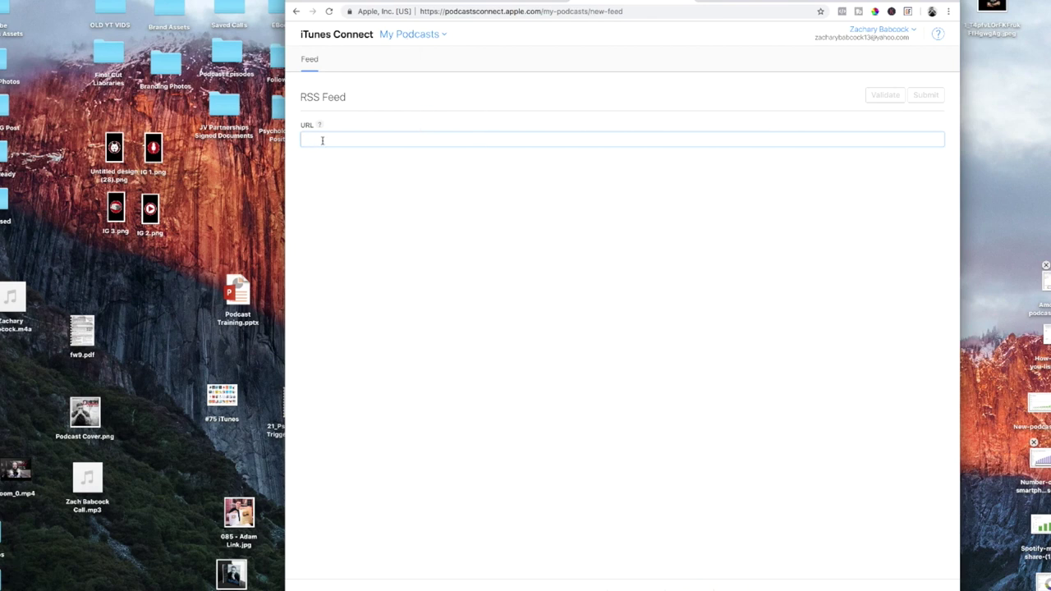
{"action": "key", "text": "super+v"}
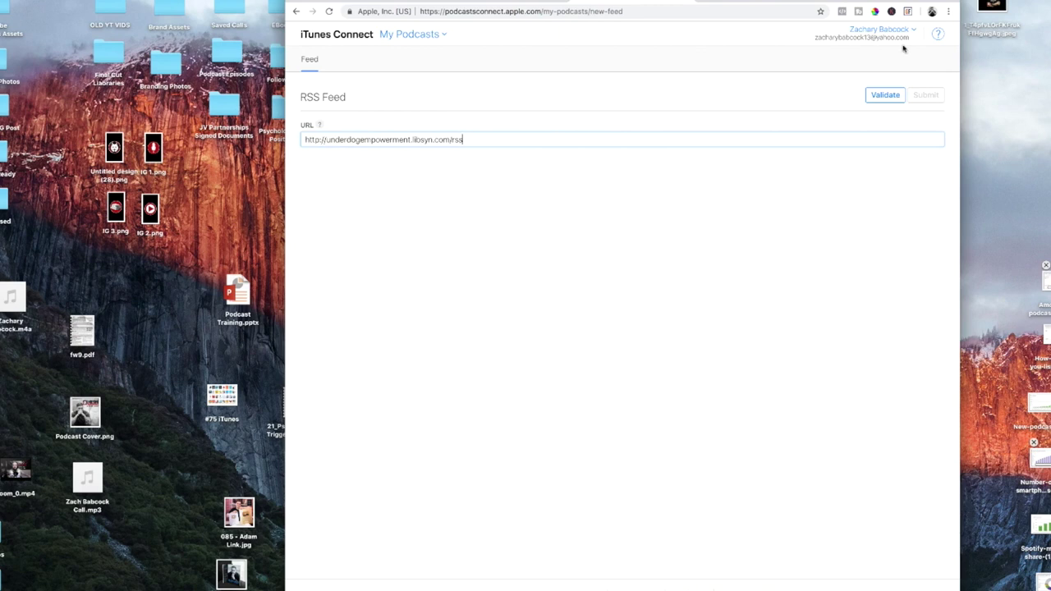
{"action": "left_click", "coordinate": [875, 96]}
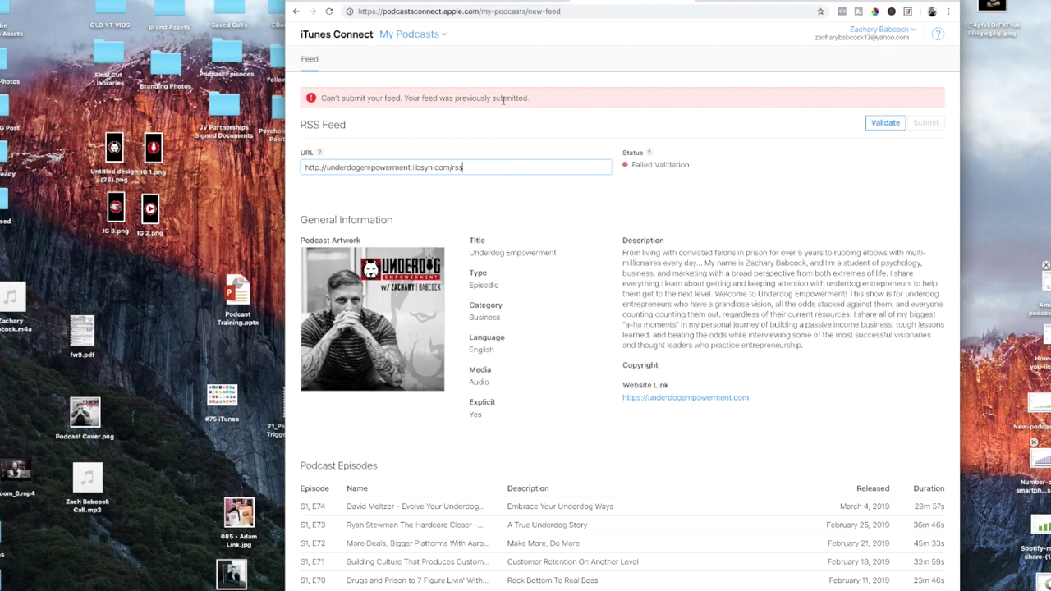
{"action": "scroll", "coordinate": [503, 99], "scroll_direction": "down", "scroll_amount": 3}
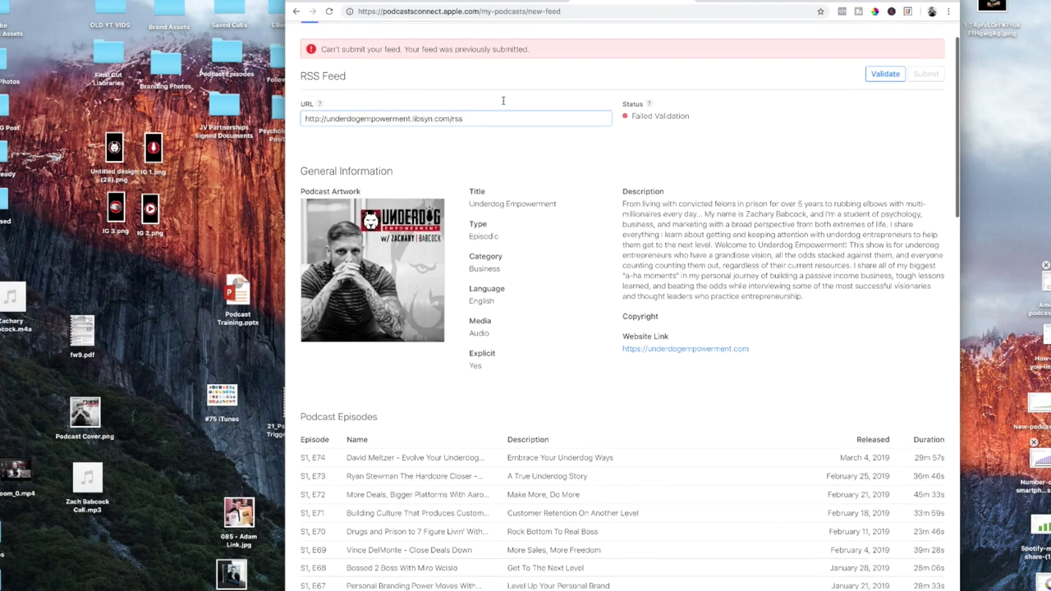
{"action": "scroll", "coordinate": [504, 99], "scroll_direction": "down", "scroll_amount": 5}
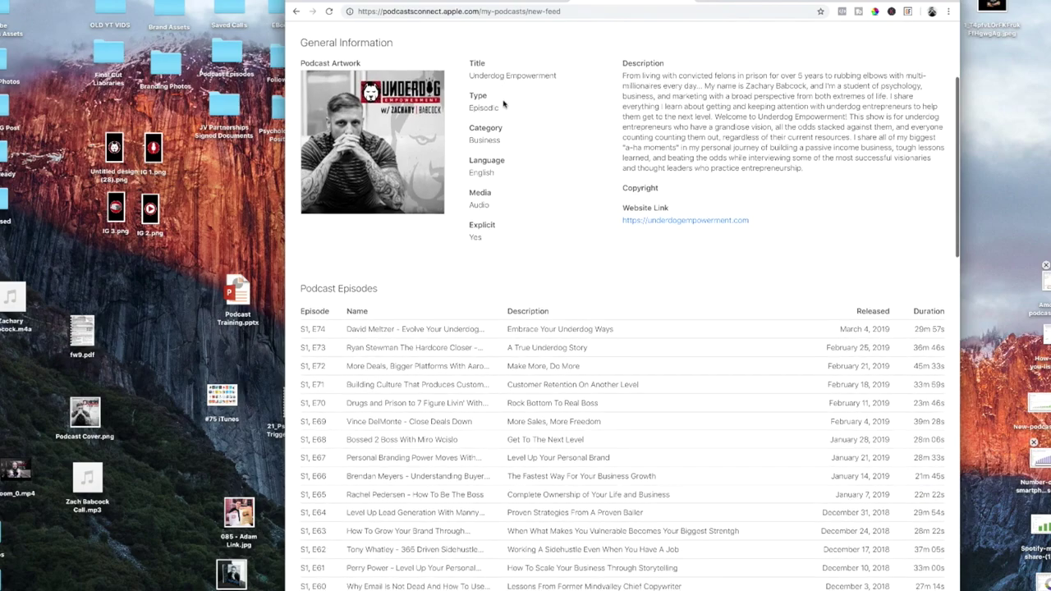
{"action": "scroll", "coordinate": [504, 104], "scroll_direction": "down", "scroll_amount": 10}
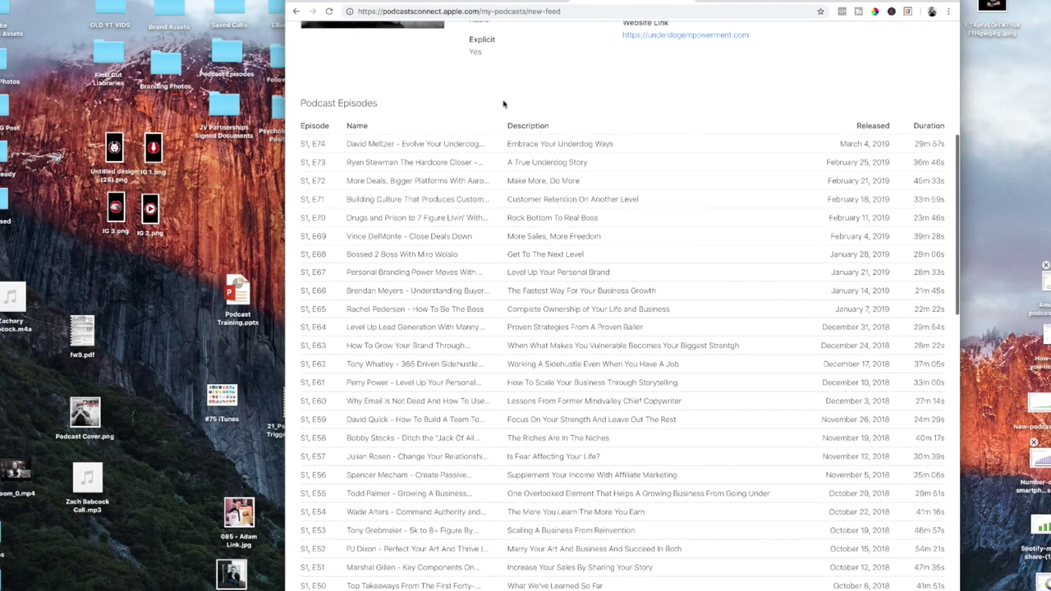
{"action": "scroll", "coordinate": [504, 103], "scroll_direction": "down", "scroll_amount": 10}
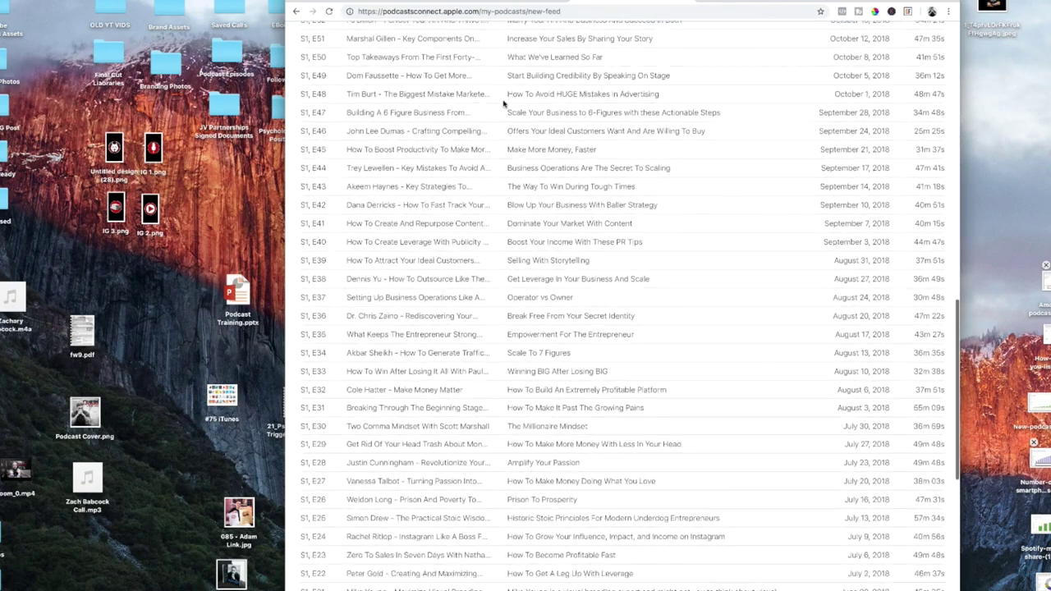
{"action": "scroll", "coordinate": [503, 102], "scroll_direction": "up", "scroll_amount": 20}
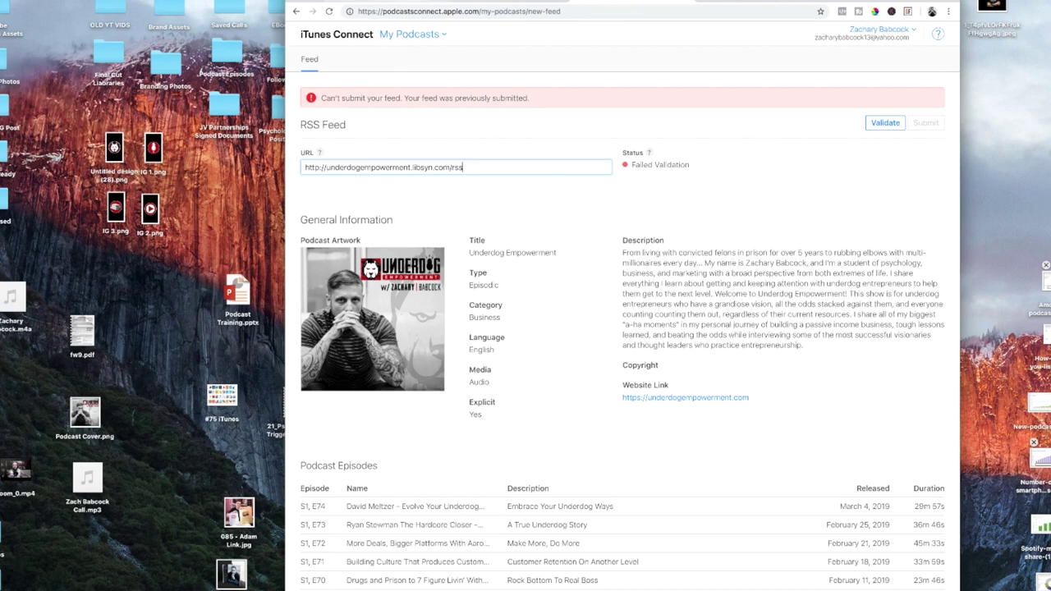
Switch back to the Libsyn dashboard and open the list of the show's existing publishing destinations.
{"action": "key", "text": "ctrl+Tab"}
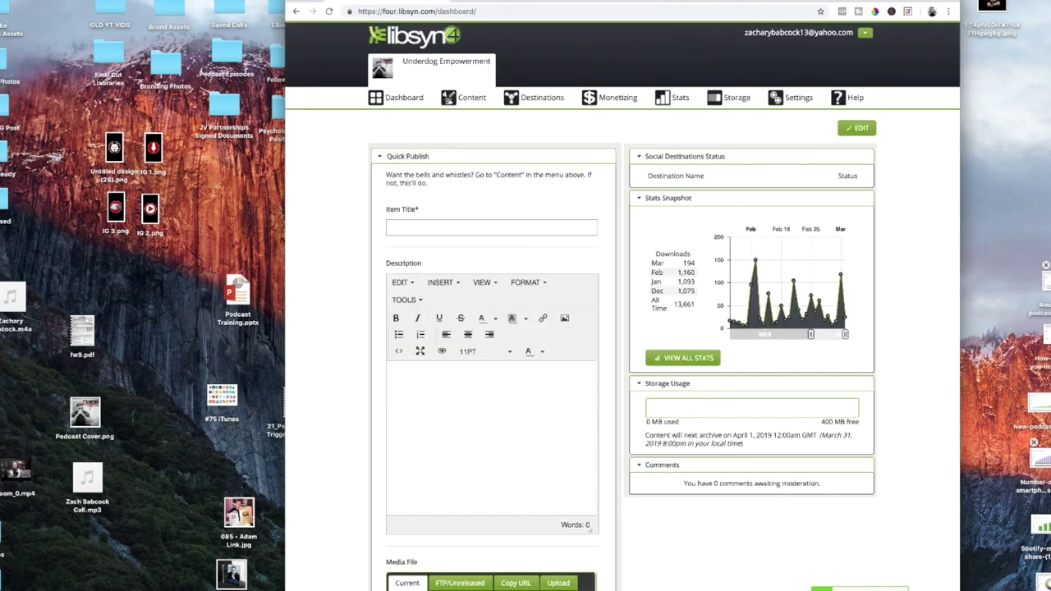
{"action": "mouse_move", "coordinate": [473, 98]}
{"action": "scroll", "coordinate": [677, 132], "scroll_direction": "down", "scroll_amount": 1}
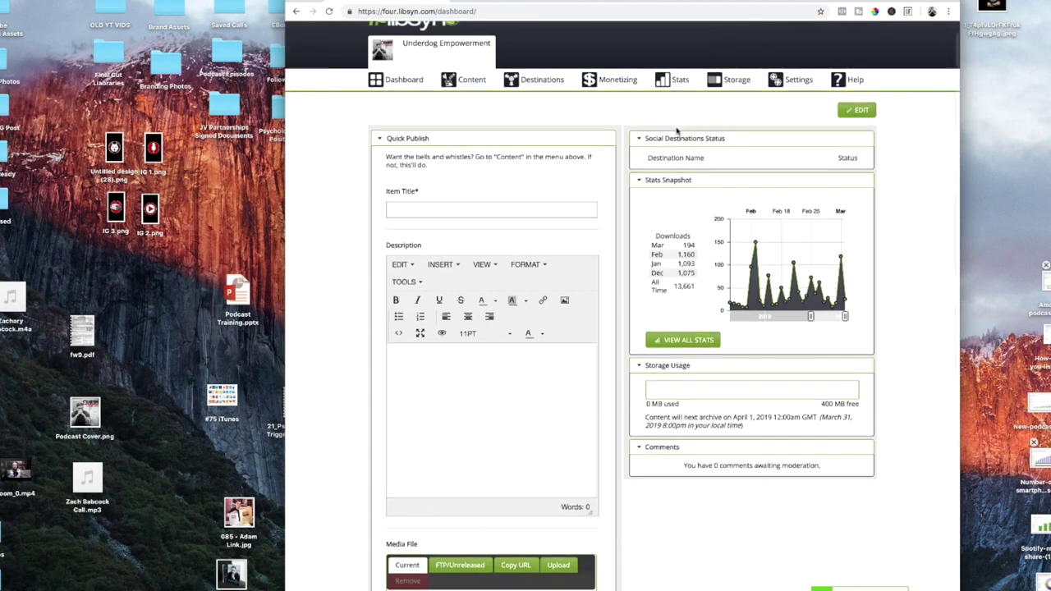
{"action": "scroll", "coordinate": [677, 131], "scroll_direction": "up", "scroll_amount": 2}
{"action": "scroll", "coordinate": [676, 132], "scroll_direction": "down", "scroll_amount": 1}
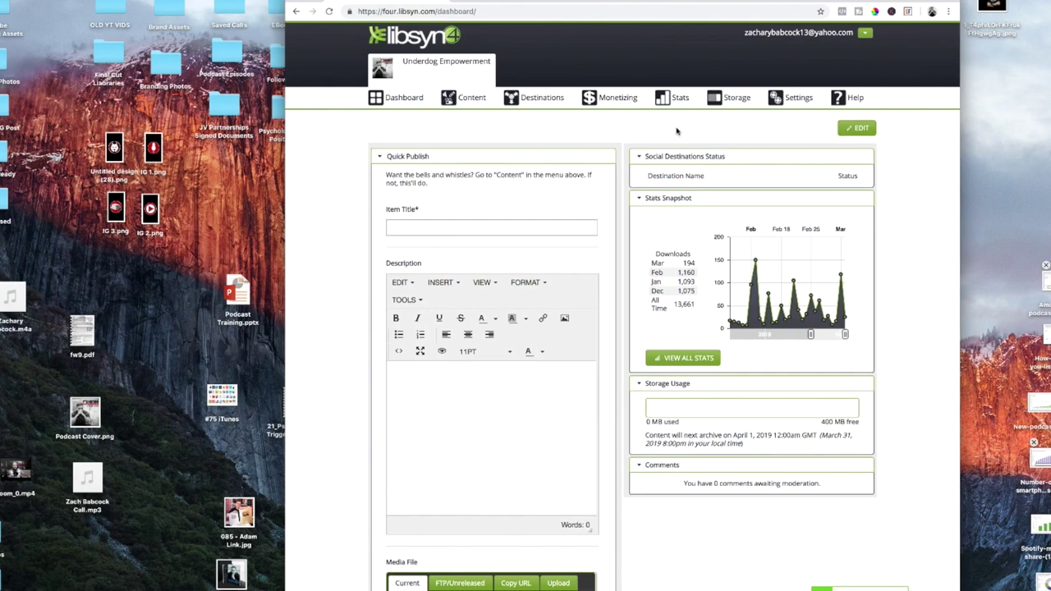
{"action": "mouse_move", "coordinate": [531, 112]}
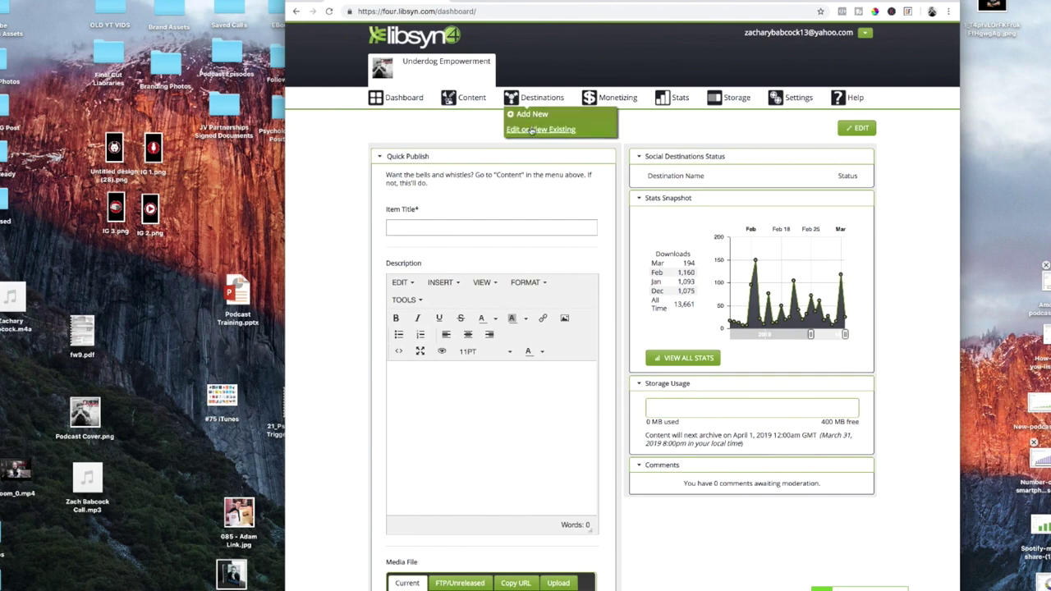
{"action": "left_click", "coordinate": [532, 131]}
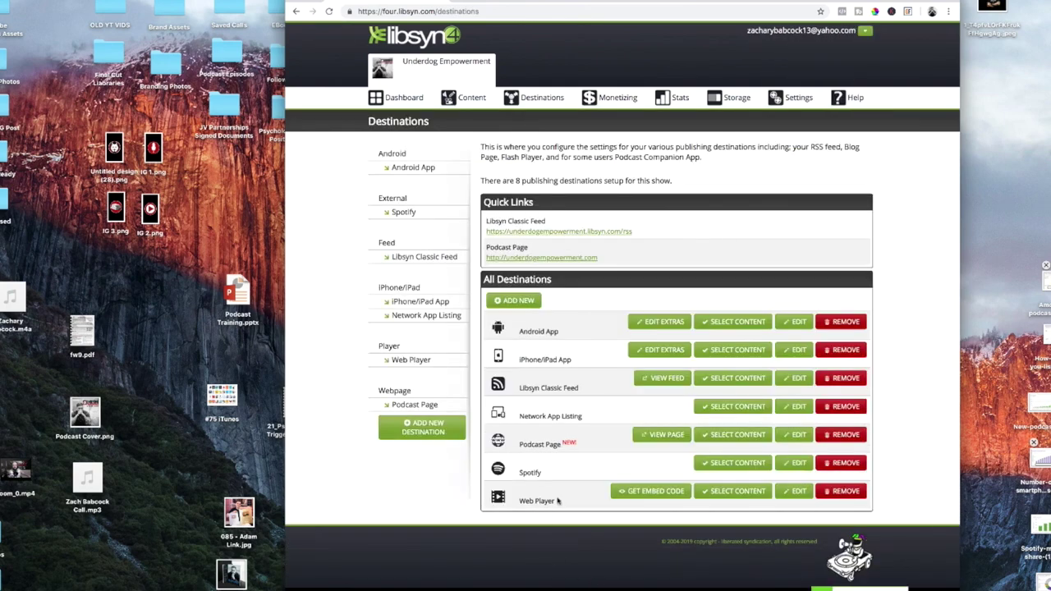
Open the Spotify destination for editing and review its required information, categories, recommended additional information, contact info and terms approval.
{"action": "left_click", "coordinate": [800, 466]}
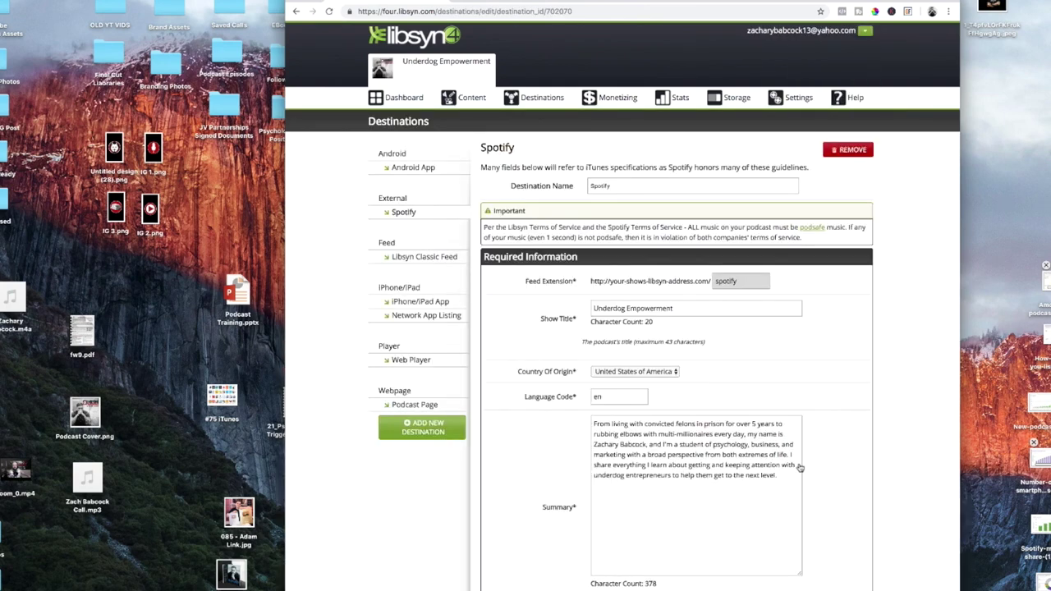
{"action": "scroll", "coordinate": [799, 468], "scroll_direction": "down", "scroll_amount": 1}
{"action": "scroll", "coordinate": [800, 468], "scroll_direction": "down", "scroll_amount": 5}
{"action": "scroll", "coordinate": [800, 468], "scroll_direction": "down", "scroll_amount": 7}
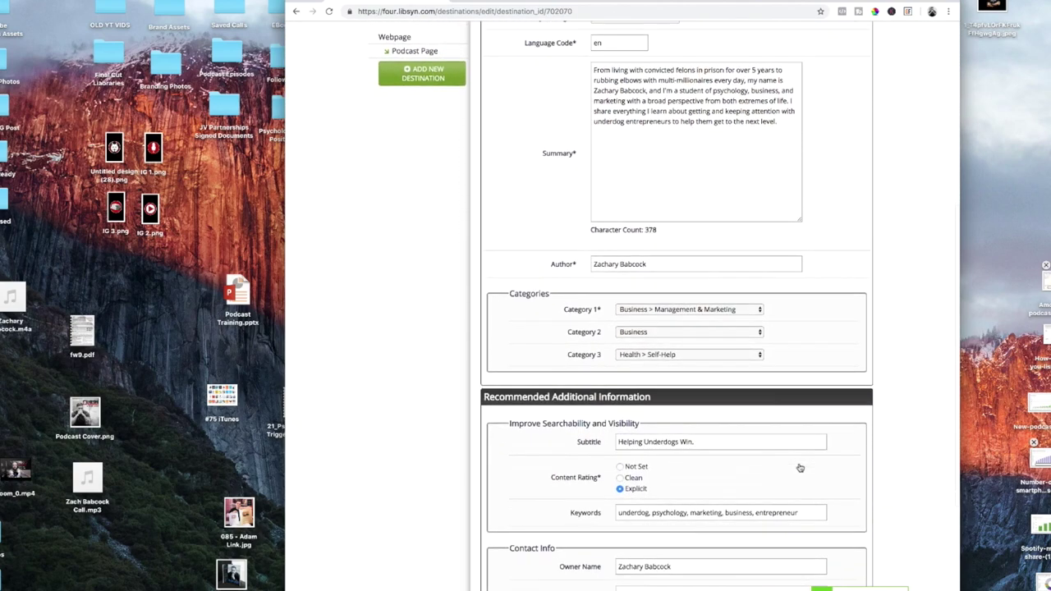
{"action": "scroll", "coordinate": [799, 467], "scroll_direction": "up", "scroll_amount": 5}
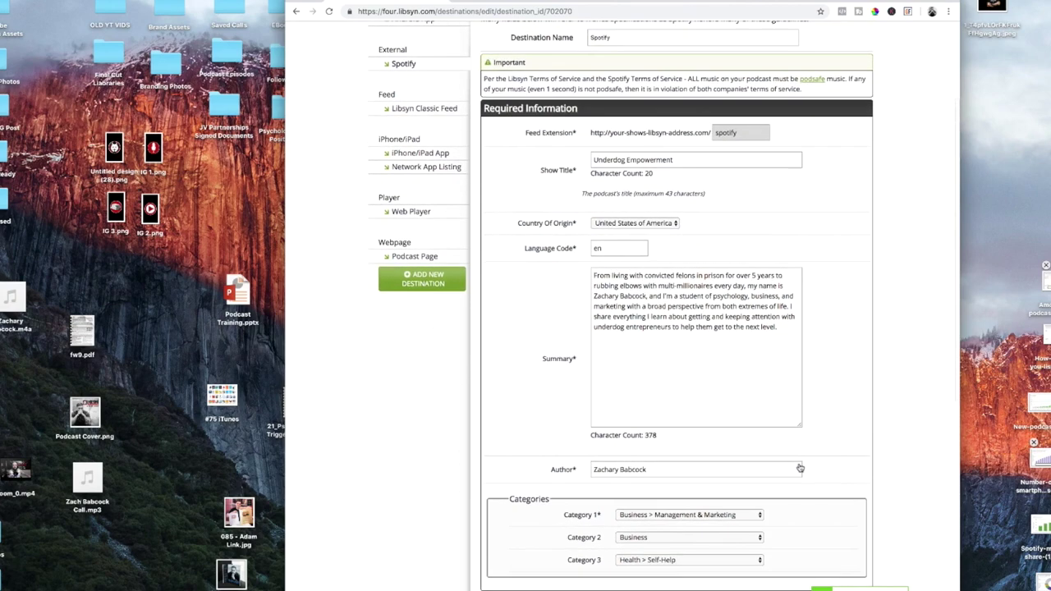
{"action": "scroll", "coordinate": [800, 467], "scroll_direction": "down", "scroll_amount": 2}
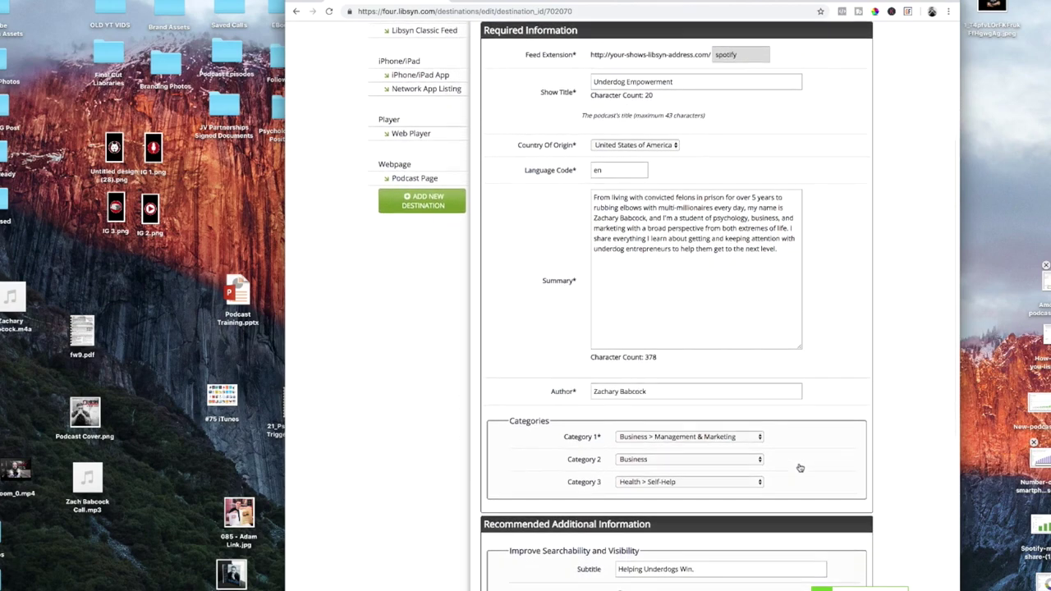
{"action": "scroll", "coordinate": [800, 468], "scroll_direction": "down", "scroll_amount": 6}
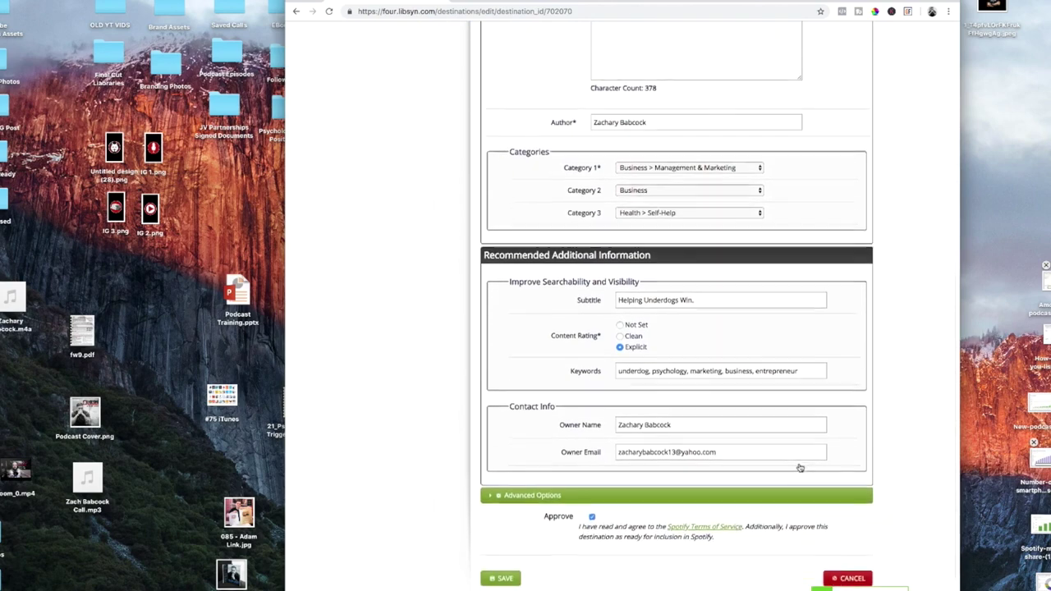
{"action": "scroll", "coordinate": [800, 467], "scroll_direction": "down", "scroll_amount": 2}
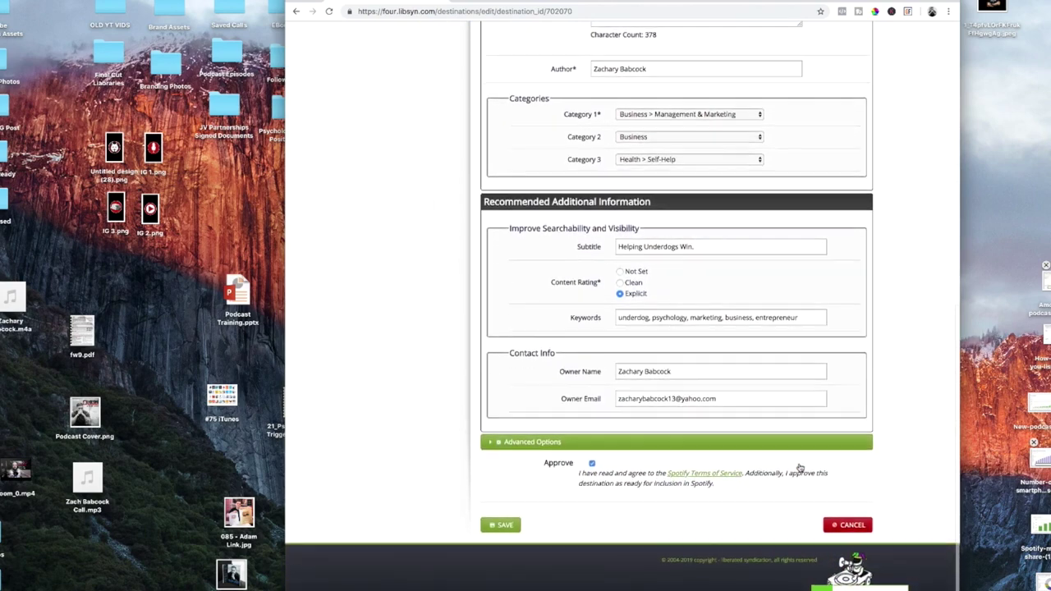
{"action": "scroll", "coordinate": [799, 467], "scroll_direction": "up", "scroll_amount": 10}
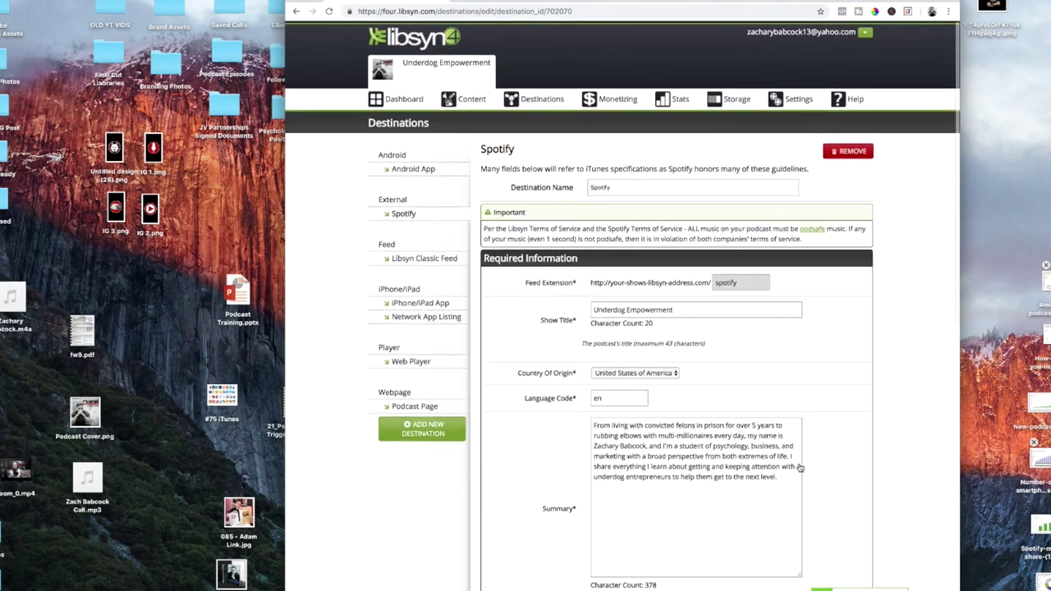